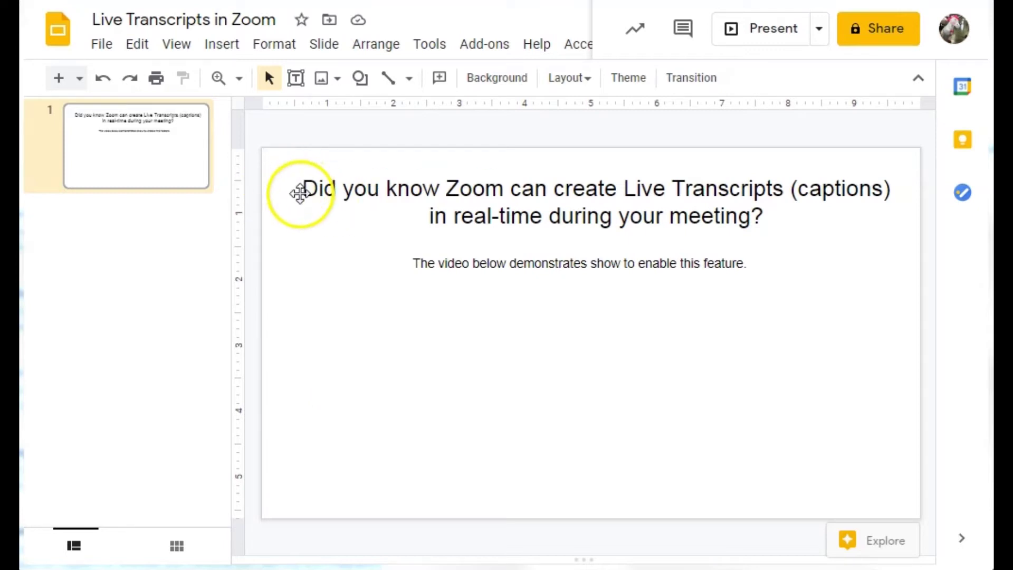
Insert the YouTube video 'How to Enable Live Transcripts in Zoom' onto the slide.
left_click(583, 333)
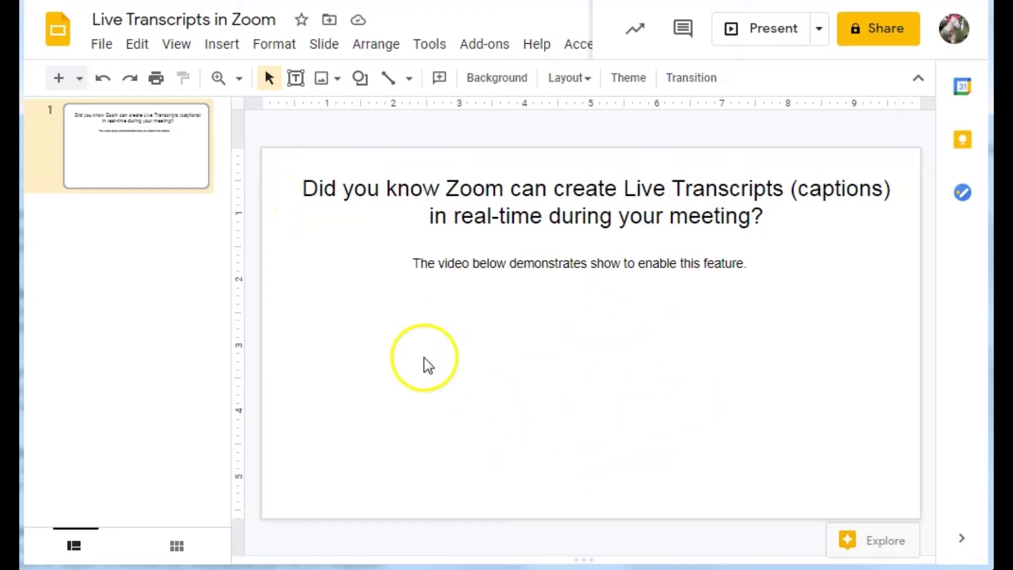
left_click(226, 49)
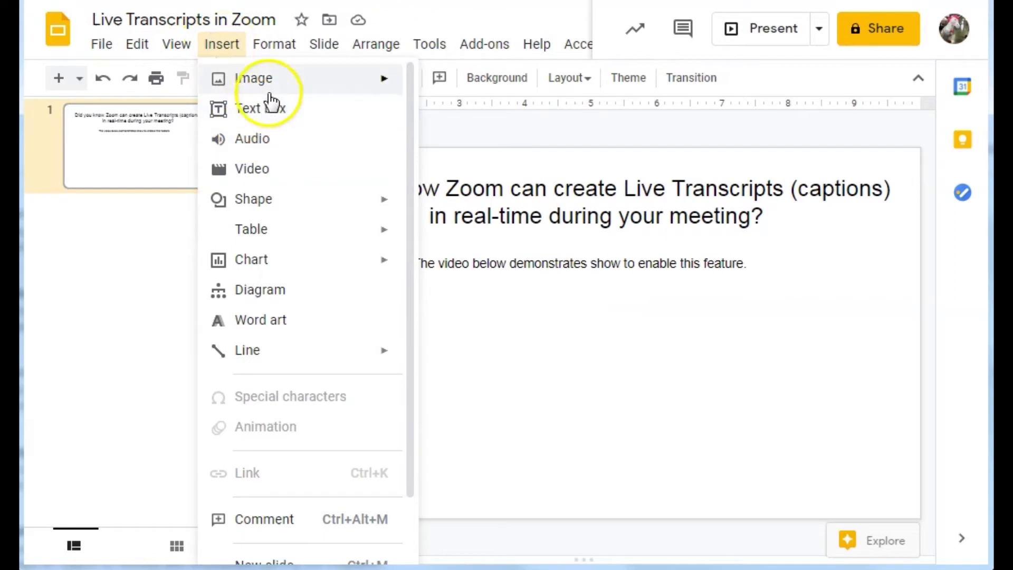
left_click(256, 171)
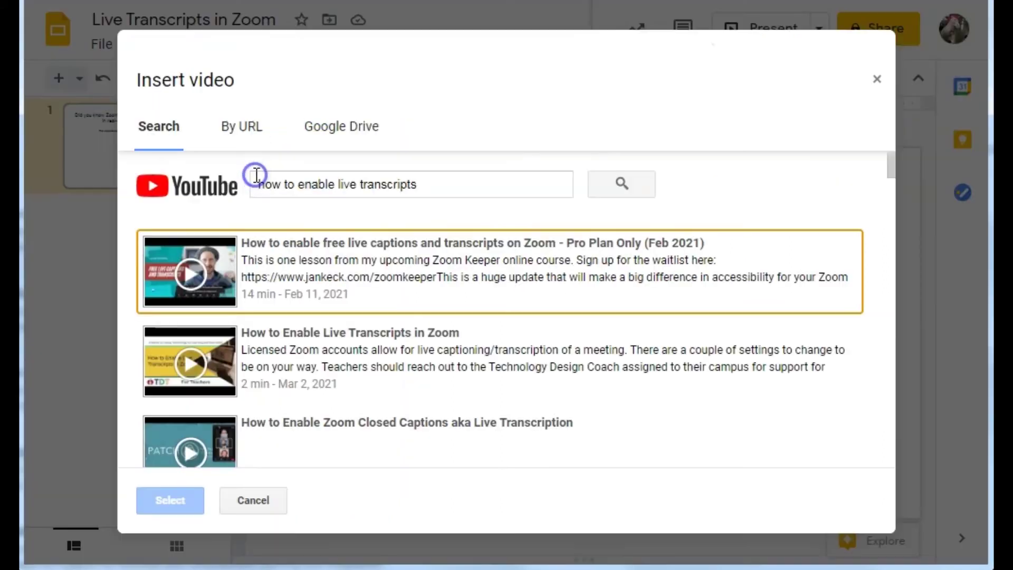
left_click_drag(450, 176, 216, 190)
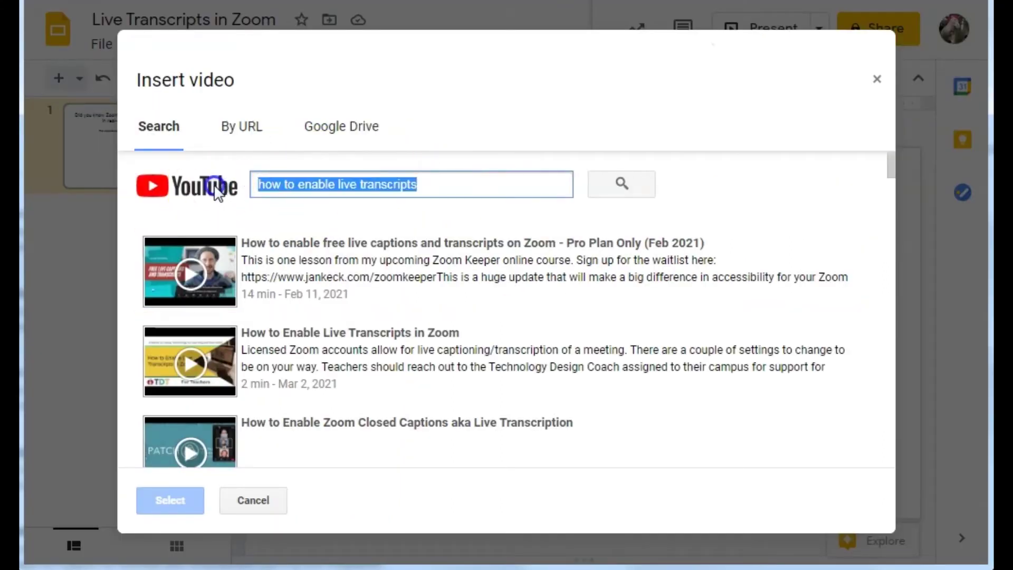
left_click(446, 180)
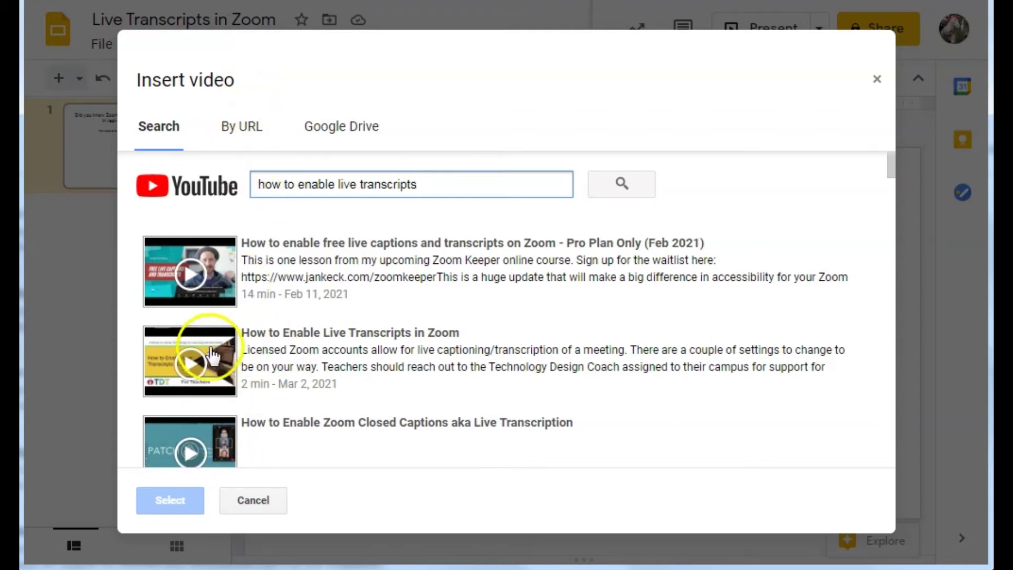
left_click(316, 337)
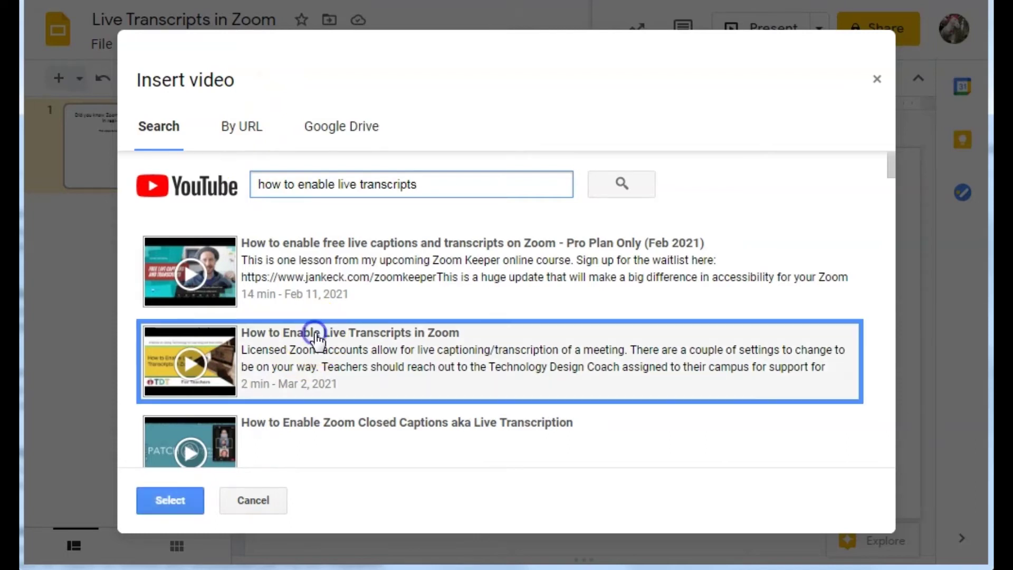
left_click(192, 507)
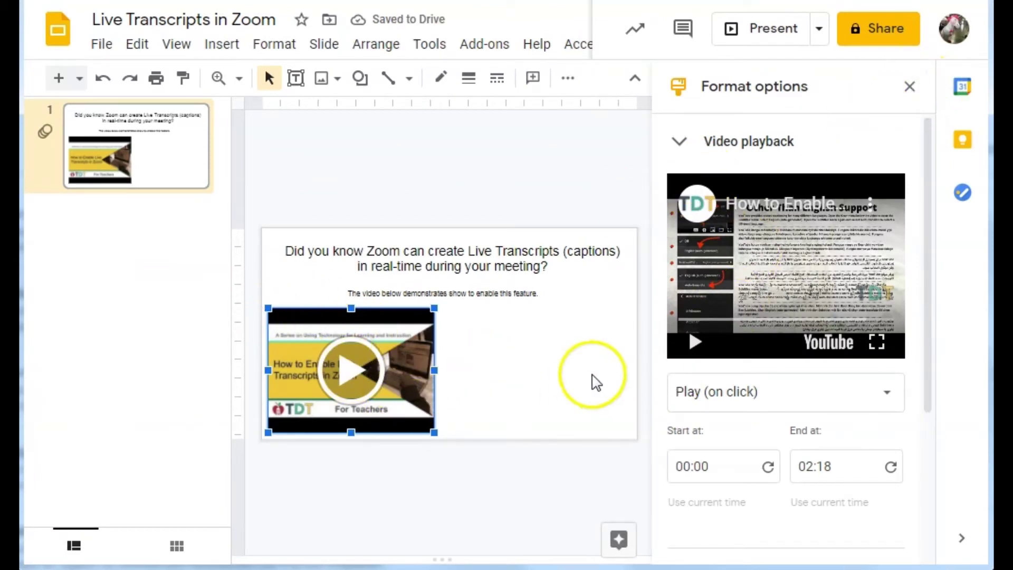
left_click(575, 380)
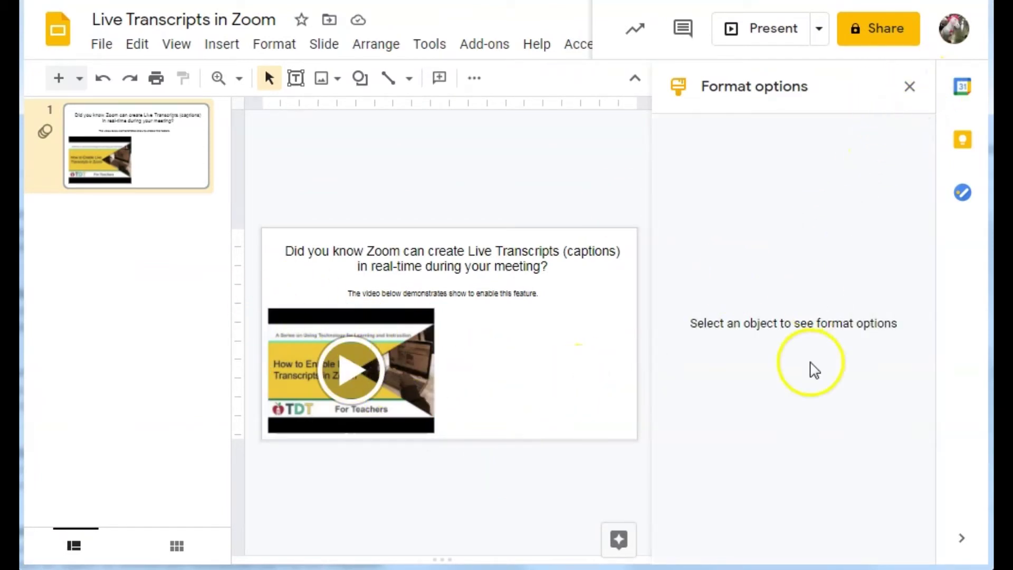
left_click(908, 89)
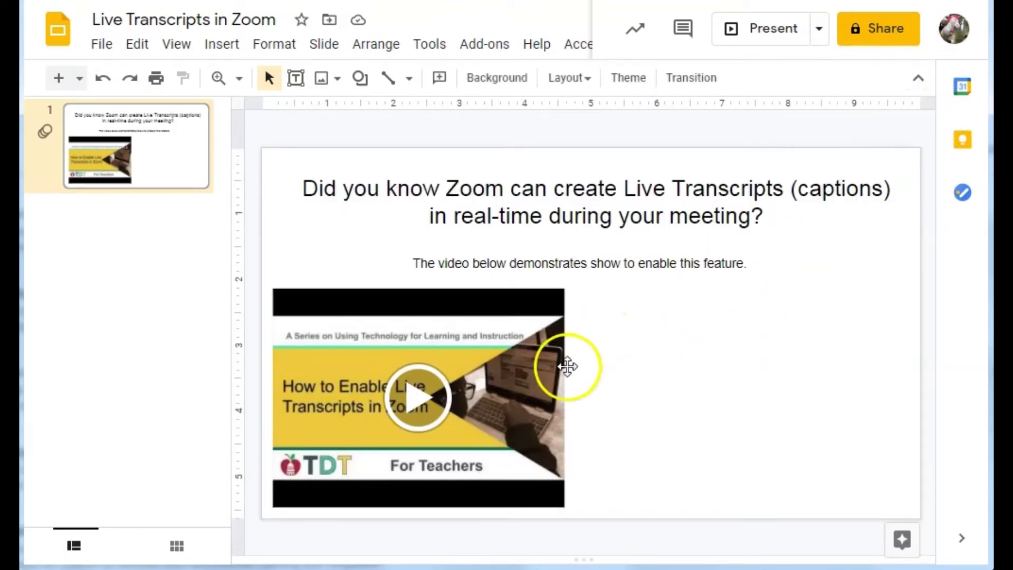
right_click(528, 308)
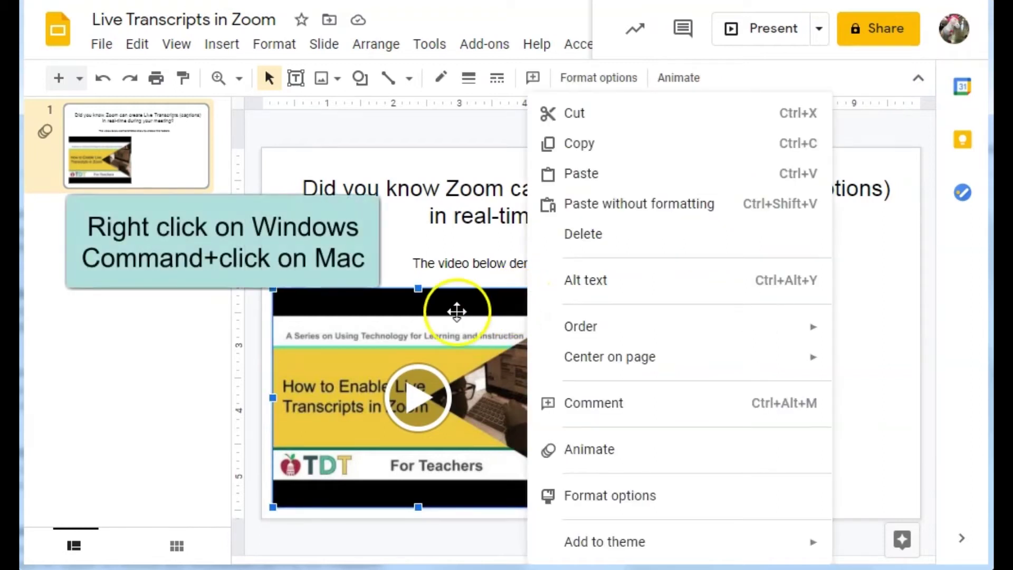
left_click(598, 497)
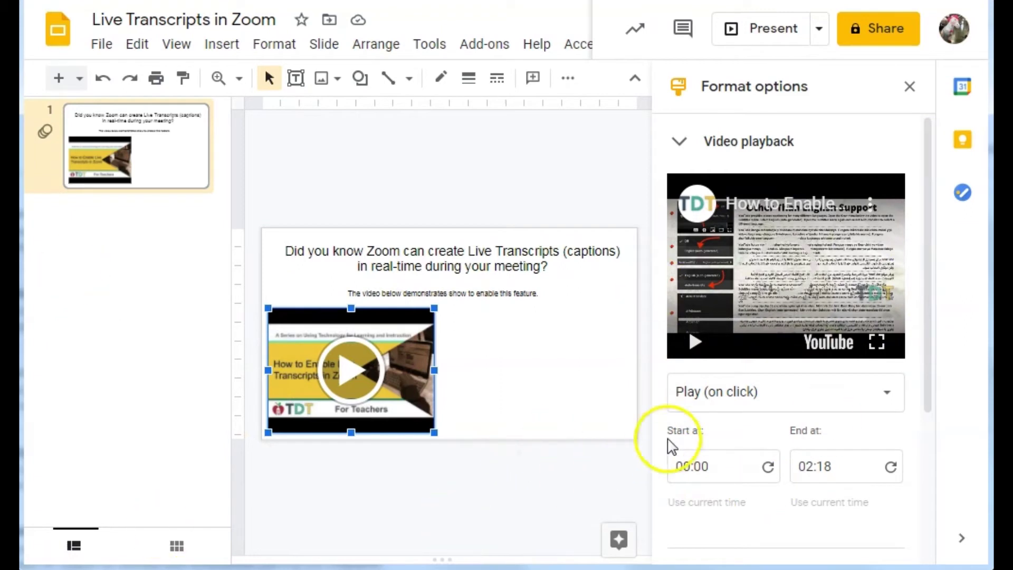
Set the video's start time to 00:05, after first trying 00:10.
left_click(703, 464)
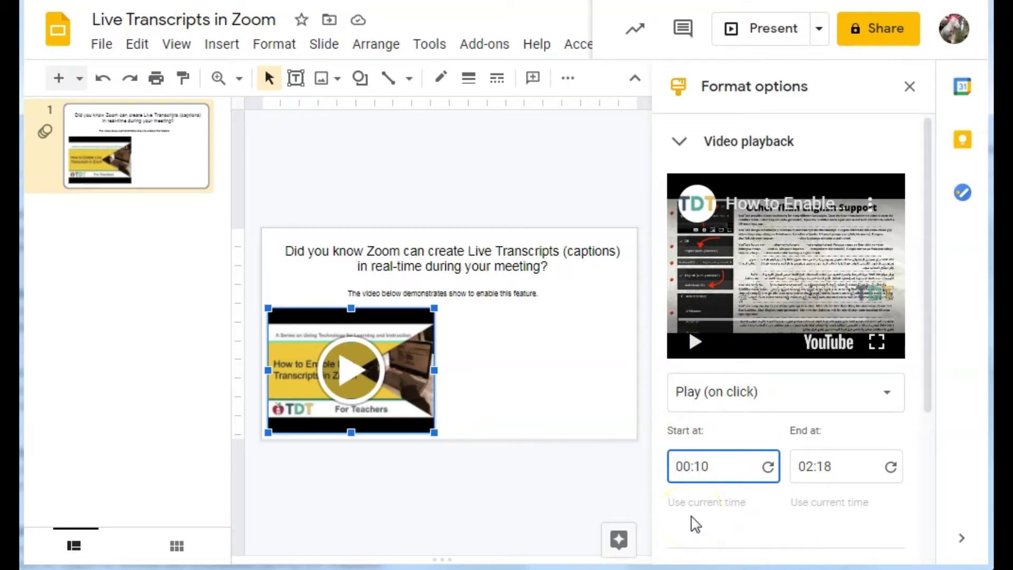
left_click(874, 425)
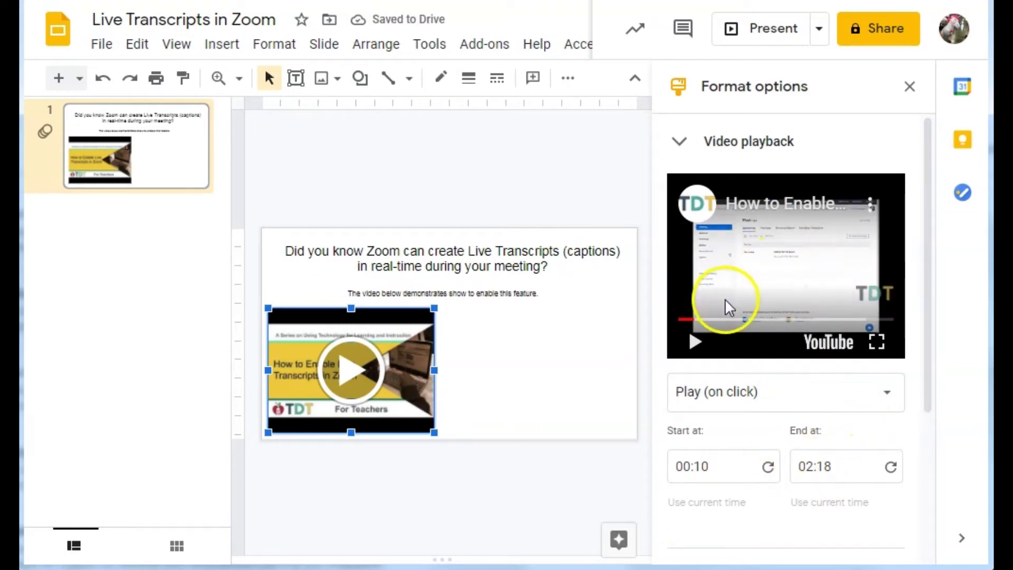
left_click(686, 319)
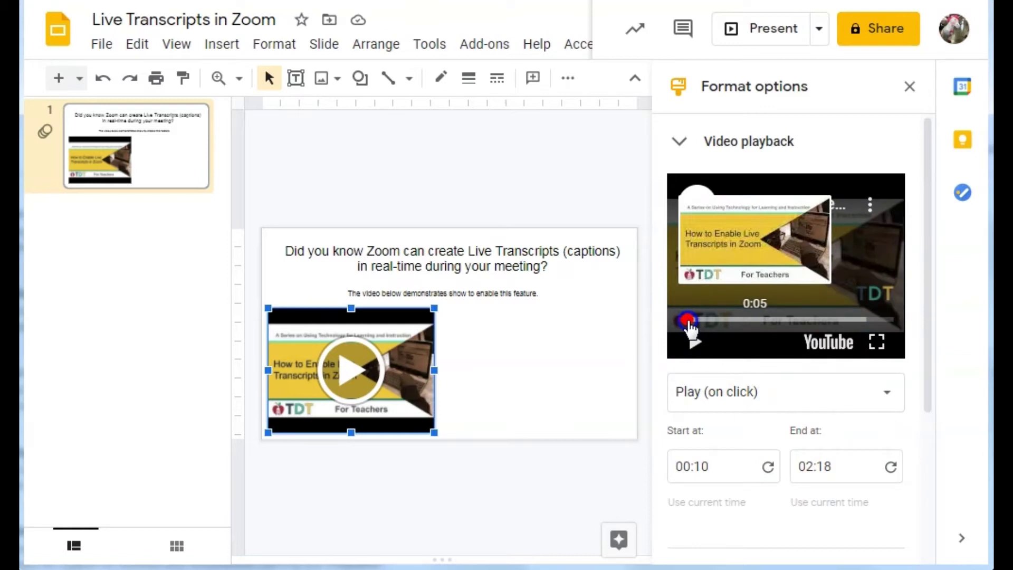
left_click(698, 465)
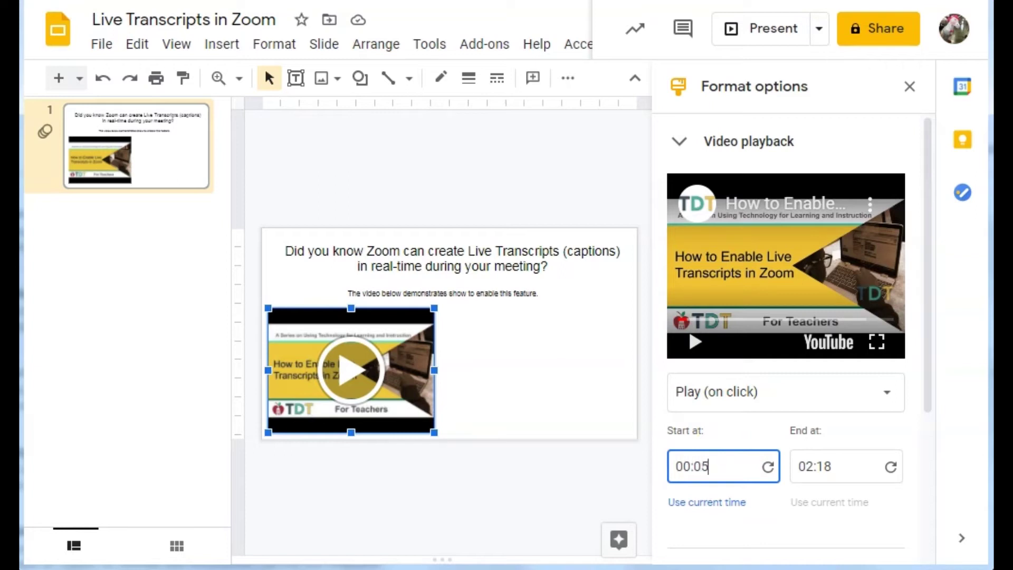
left_click(893, 425)
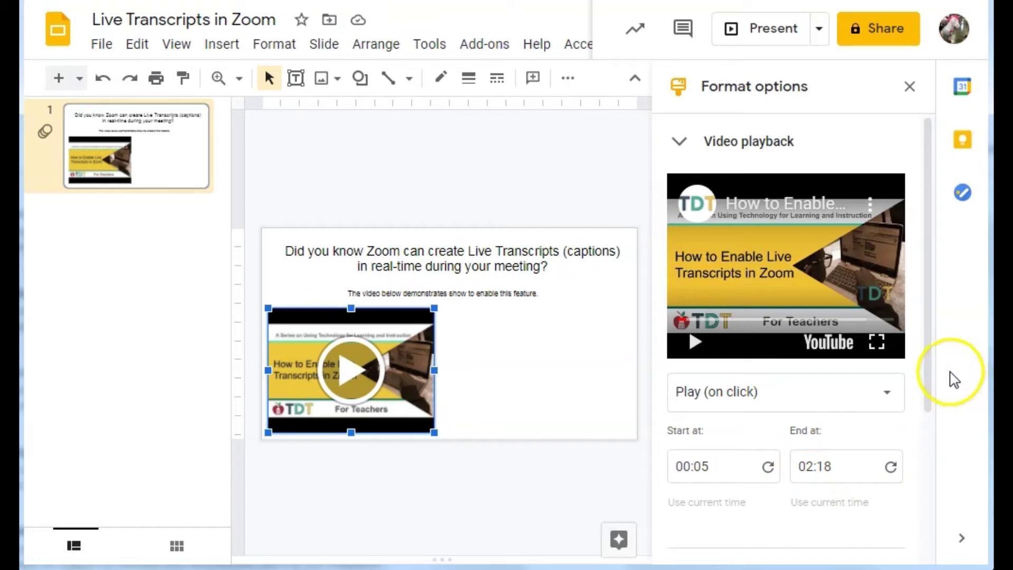
Keep the playback mode on Play (on click), running from 00:05 to 02:18.
left_click_drag(923, 376, 938, 455)
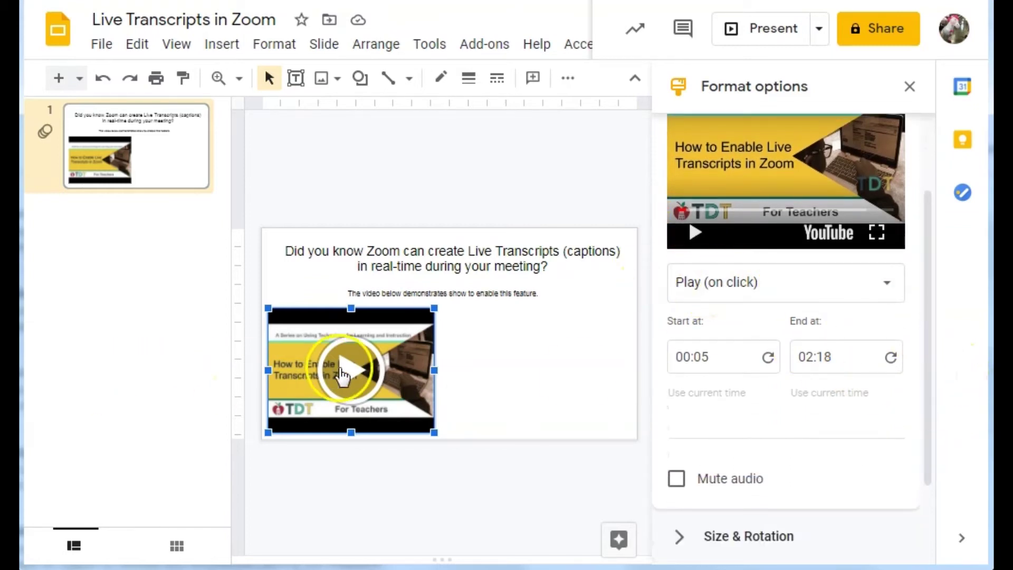
left_click(792, 288)
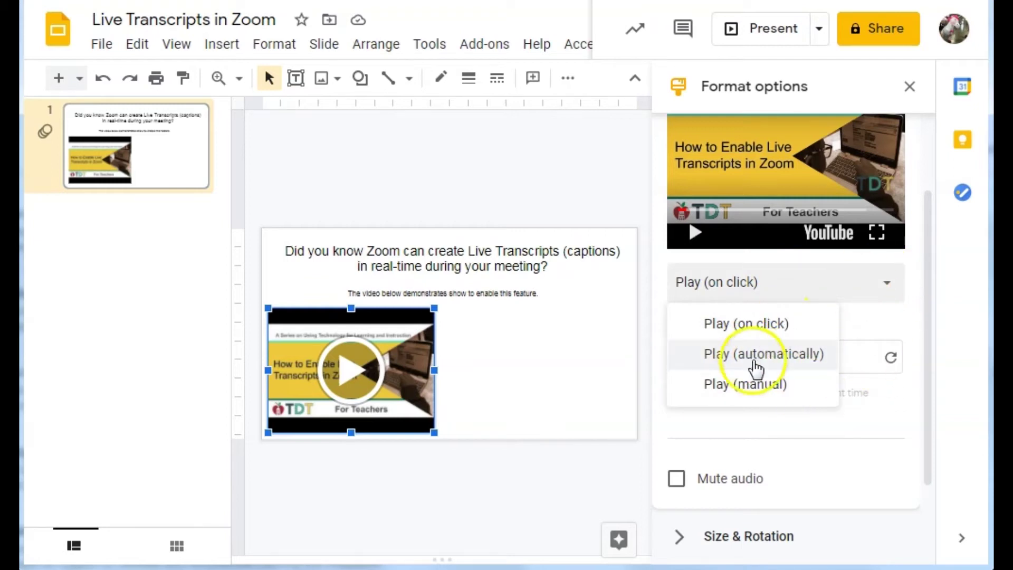
left_click(764, 395)
left_click(905, 288)
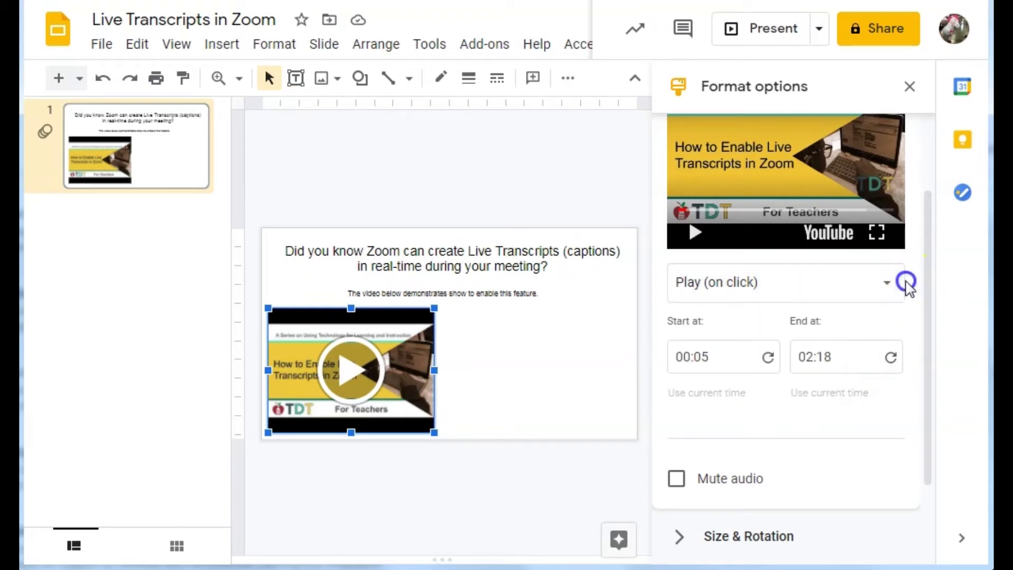
scroll(746, 317, "down", 2)
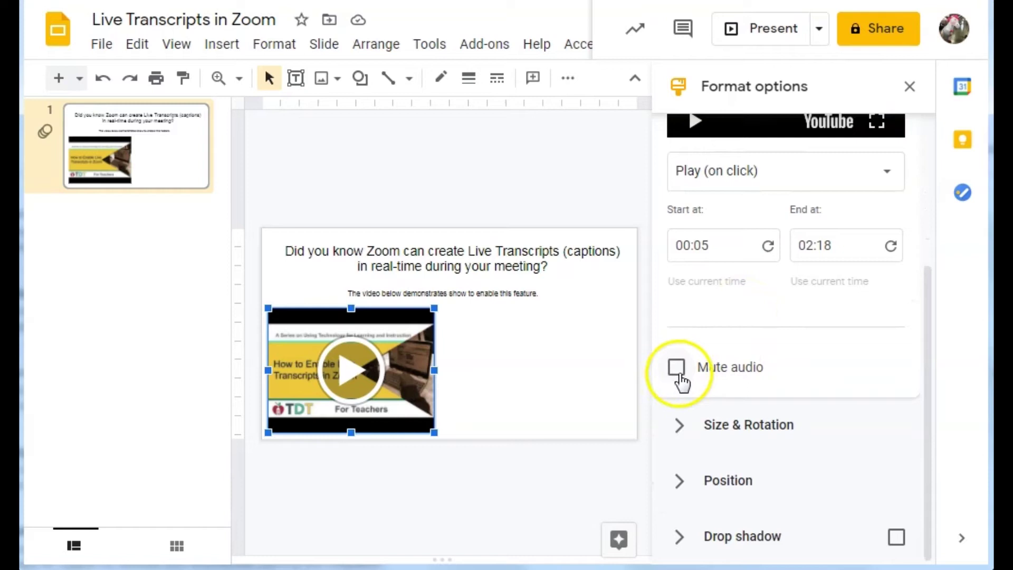
scroll(732, 331, "up", 4)
scroll(731, 328, "down", 4)
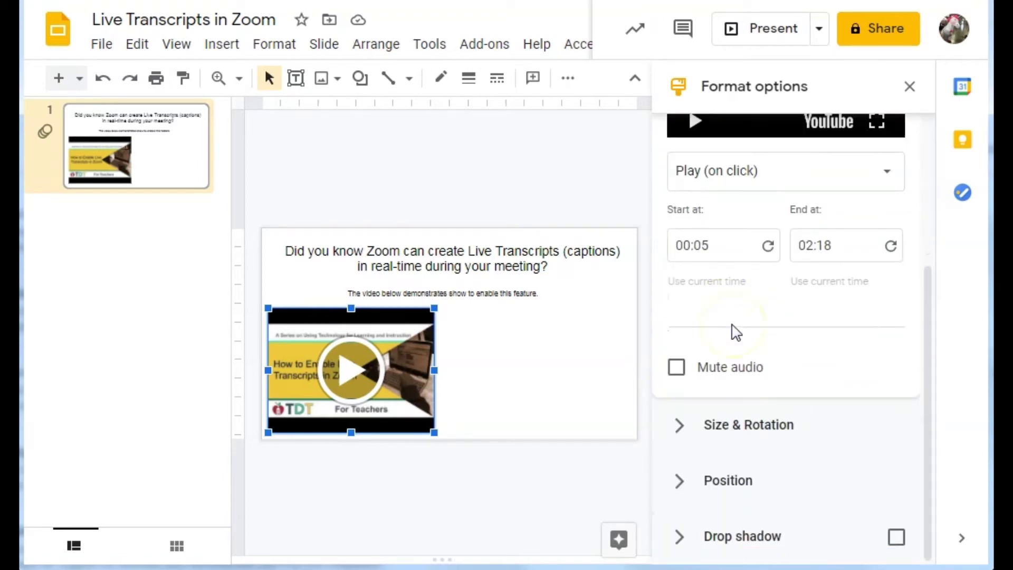
scroll(684, 422, "up", 4)
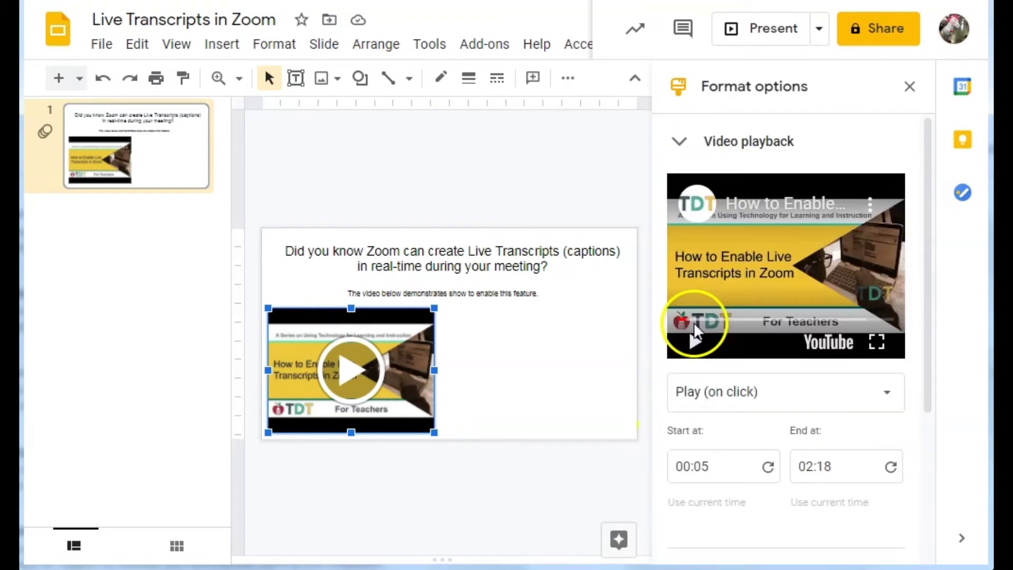
Swap Video playback for Size & Rotation, showing 4.43 × 3.32 in at 100% scale.
left_click(683, 143)
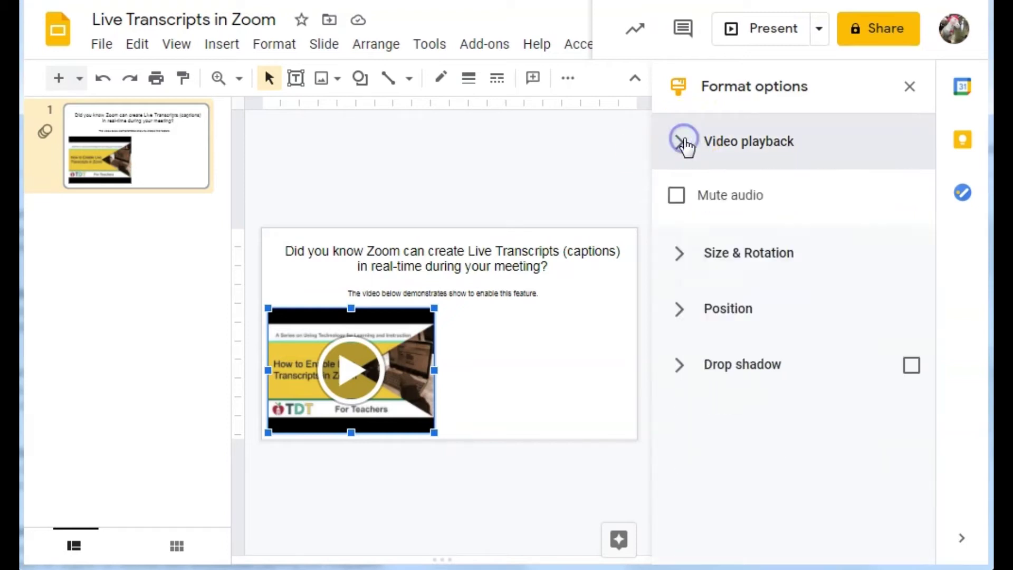
left_click(679, 211)
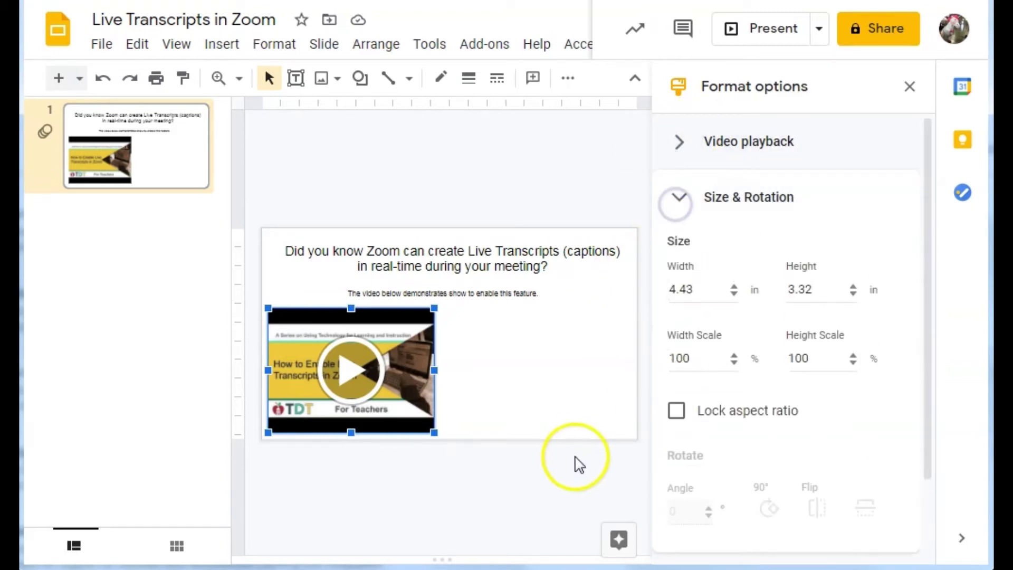
scroll(844, 232, "down", 2)
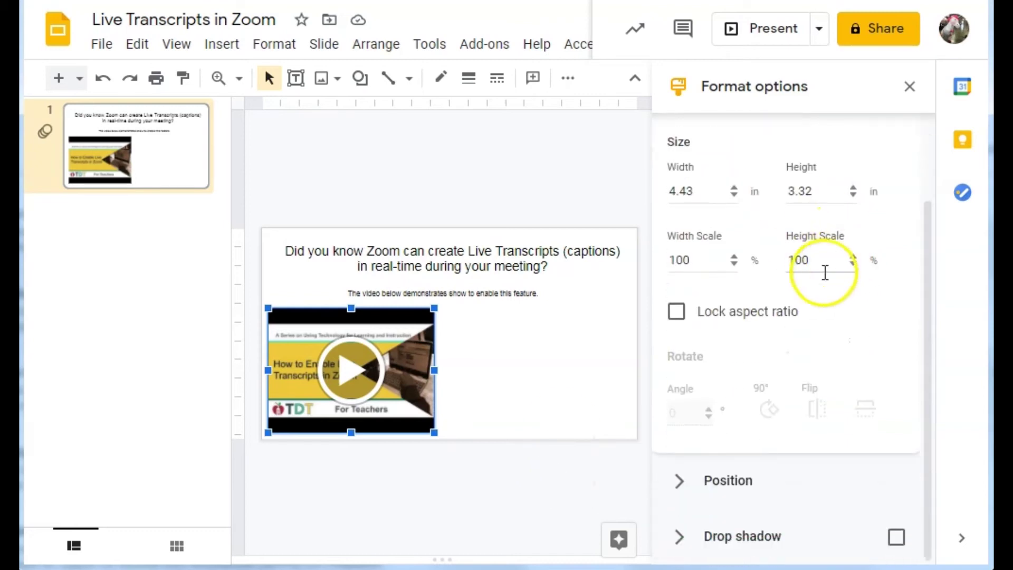
scroll(825, 271, "up", 2)
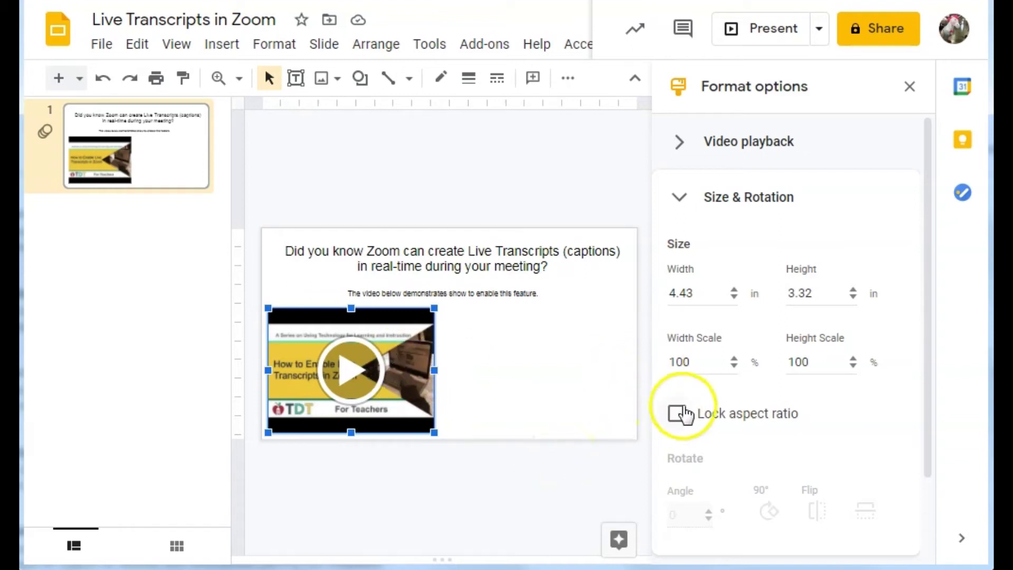
Lock the video's aspect ratio and step its width scale up from 100%.
left_click(723, 363)
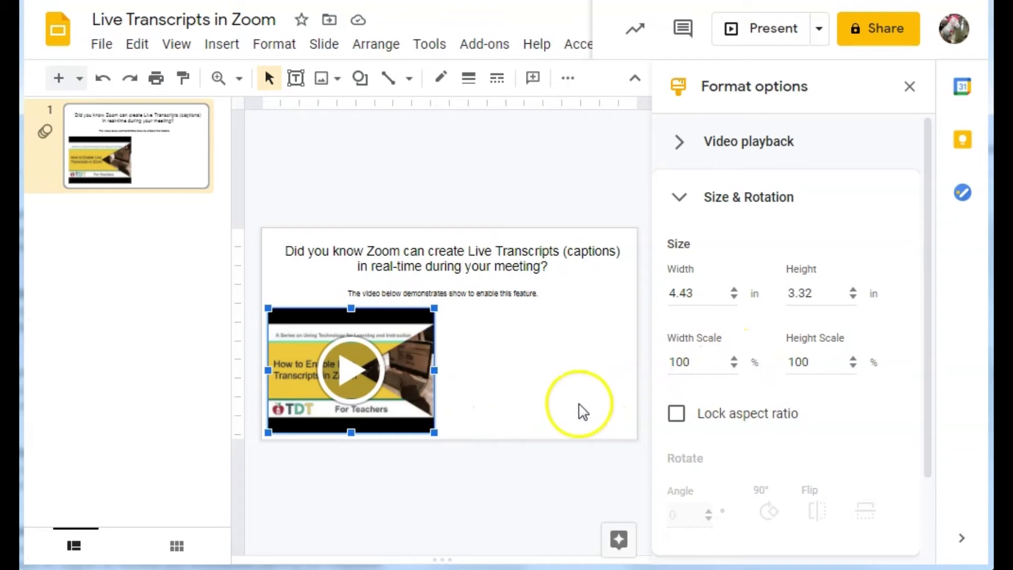
left_click(680, 416)
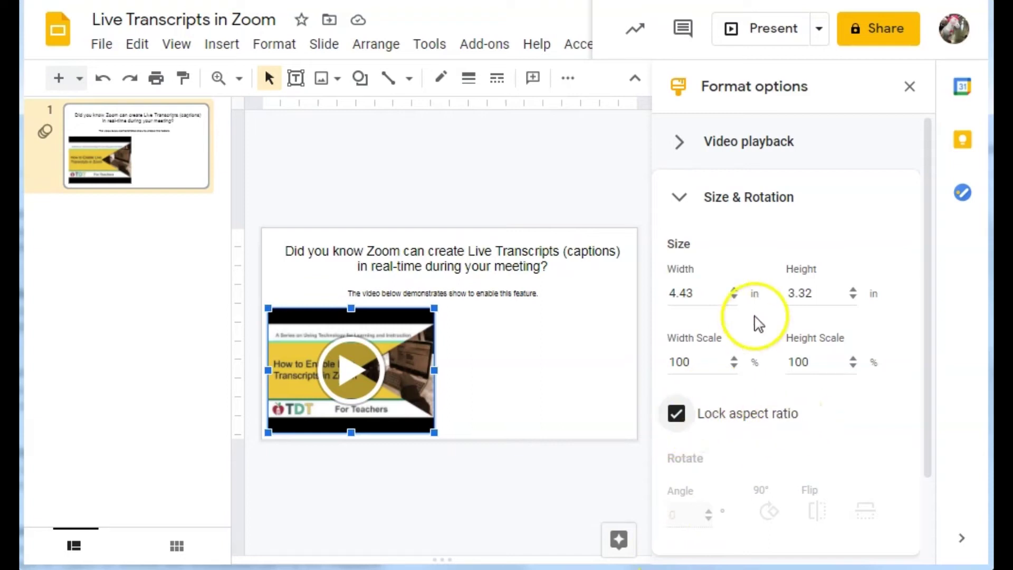
left_click(734, 359)
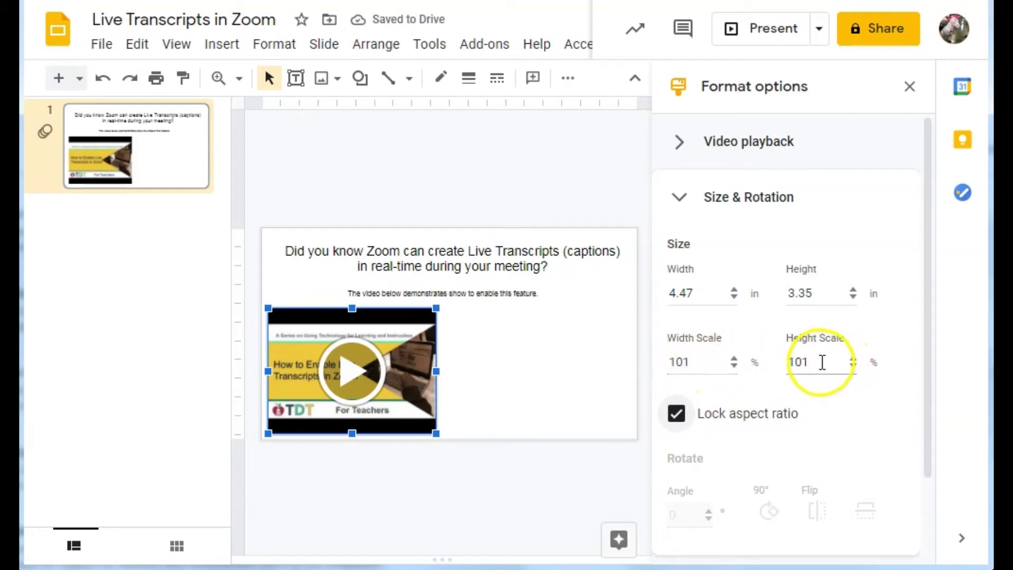
left_click(734, 359)
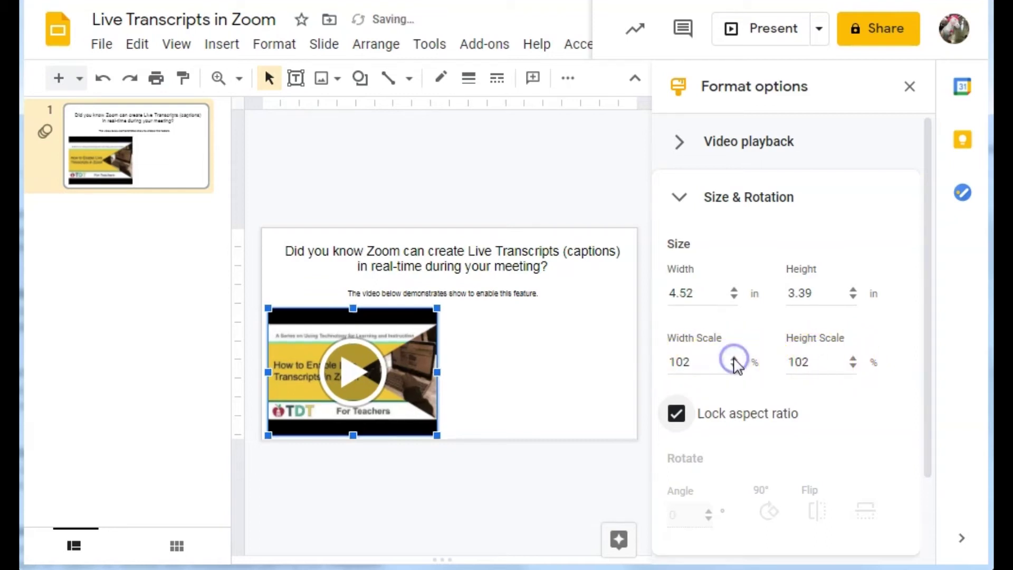
left_click(733, 358)
left_click(733, 359)
left_click(733, 358)
left_click(733, 359)
left_click(734, 359)
left_click(734, 359)
left_click(733, 359)
left_click(733, 359)
left_click(734, 359)
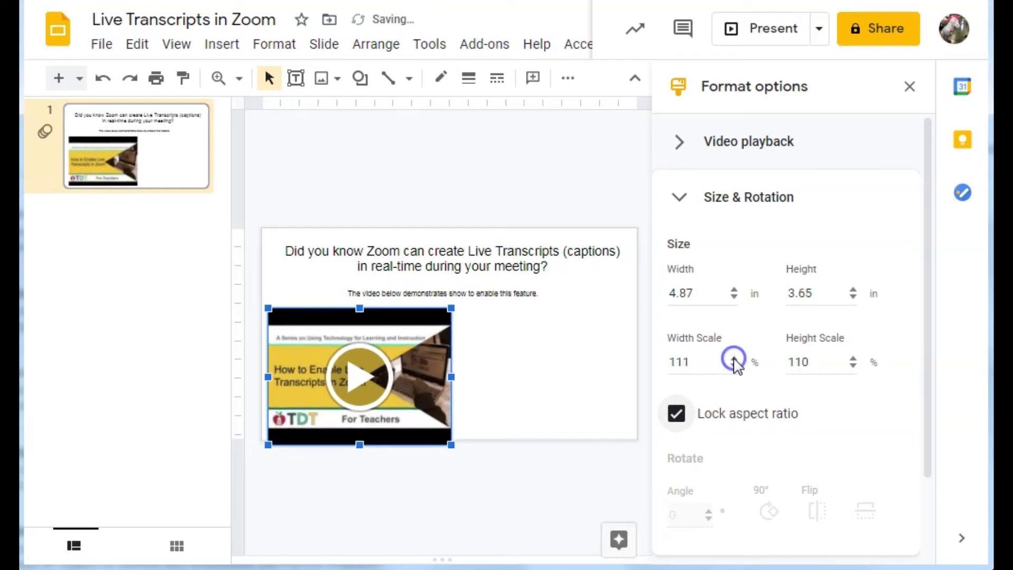
left_click(734, 359)
left_click(734, 358)
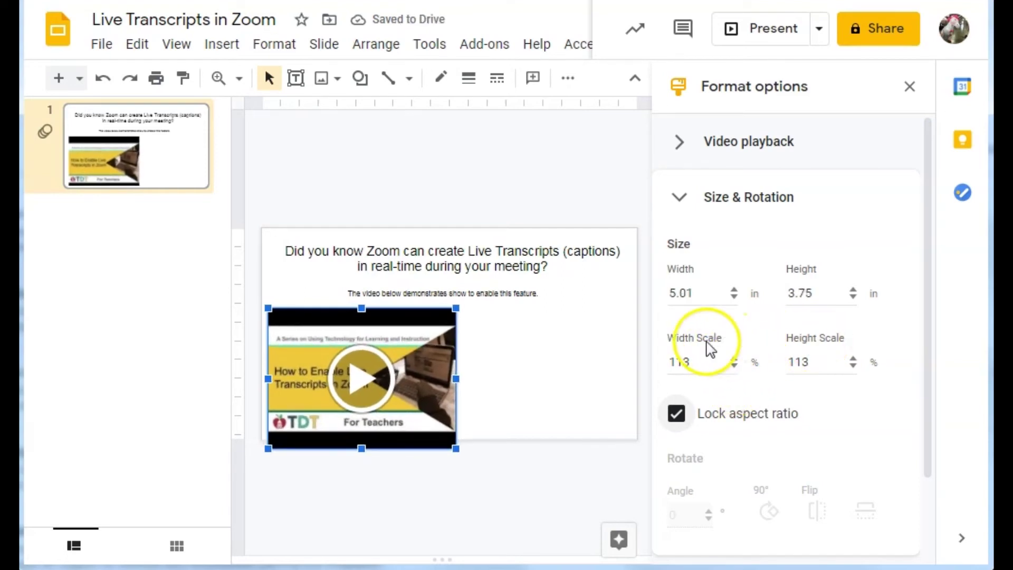
Step the width scale back down to 100%, restoring 4.43 × 3.32 in.
left_click(734, 365)
left_click(735, 365)
left_click(735, 365)
left_click(734, 365)
left_click(734, 365)
left_click(734, 365)
left_click(734, 366)
left_click(734, 365)
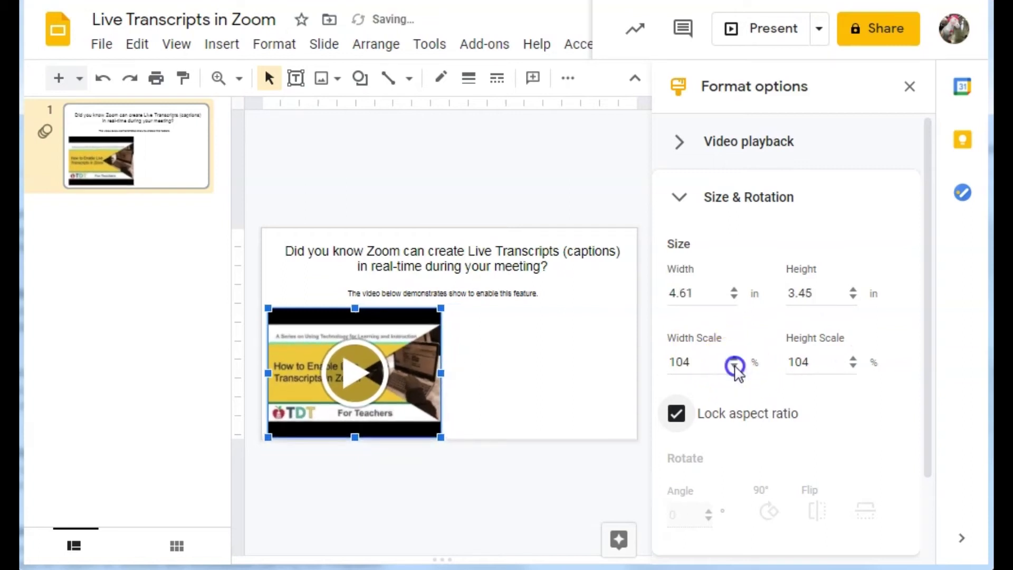
left_click(734, 365)
left_click(735, 365)
left_click(735, 365)
left_click(734, 365)
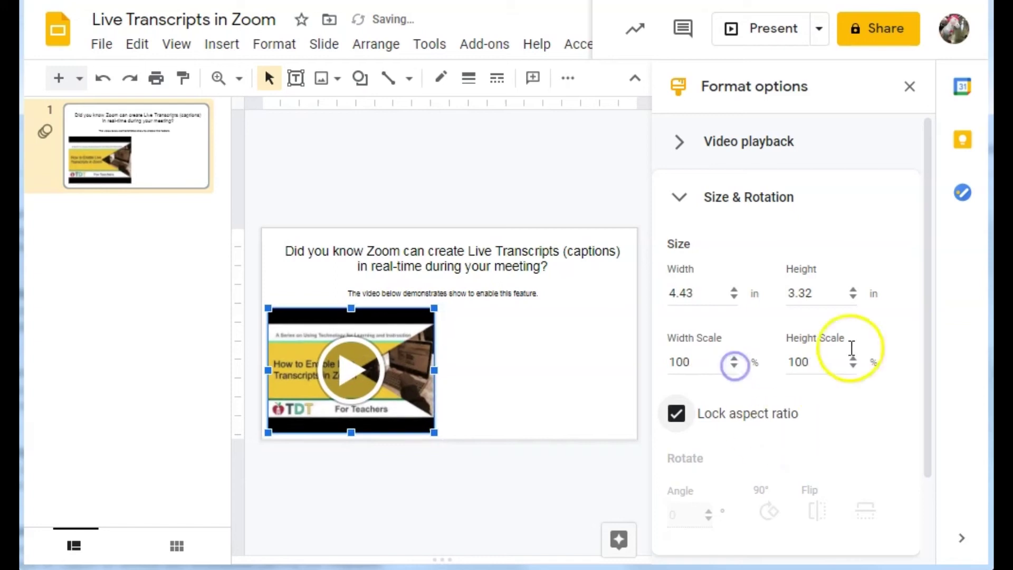
scroll(878, 324, "down", 3)
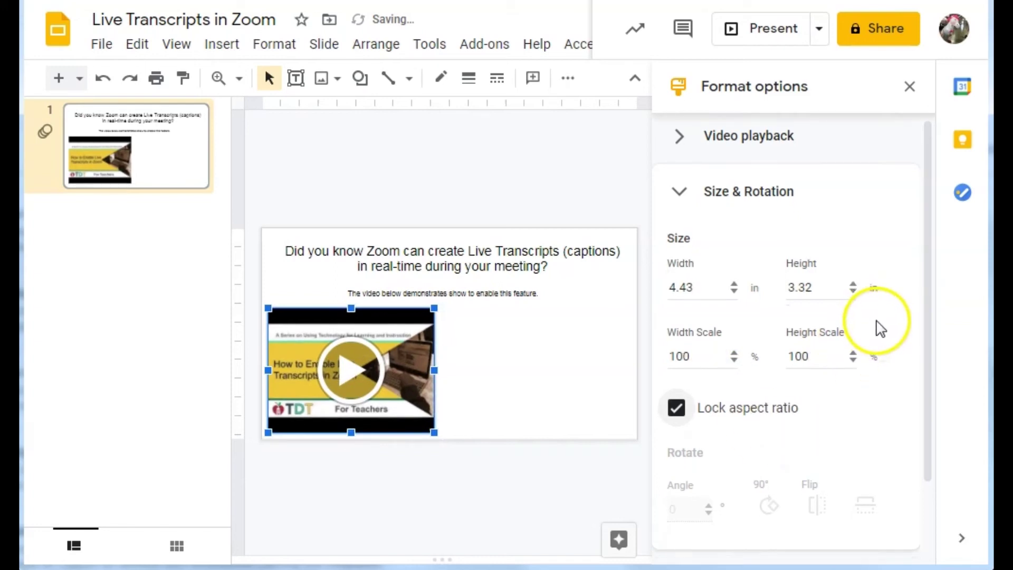
scroll(883, 346, "up", 3)
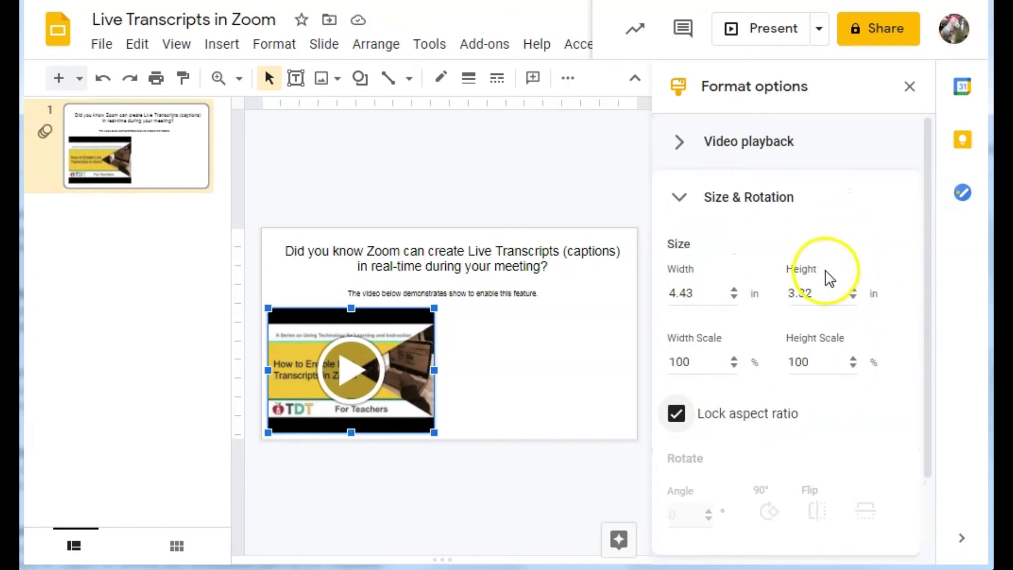
Position the video at X 2.77 in, Y 2.14 in, measured from Top left.
left_click(684, 199)
left_click(675, 251)
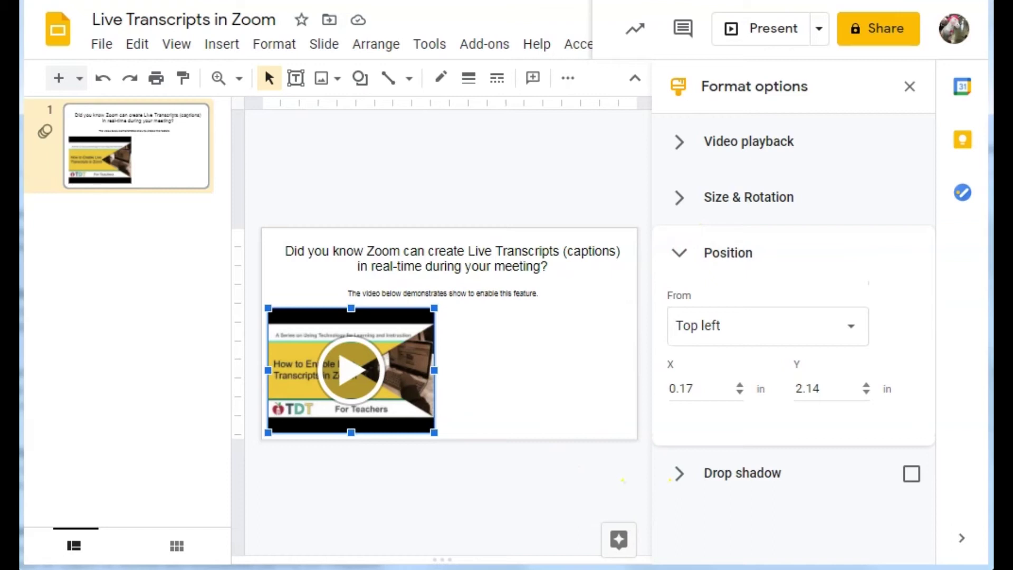
left_click(849, 329)
left_click(734, 401)
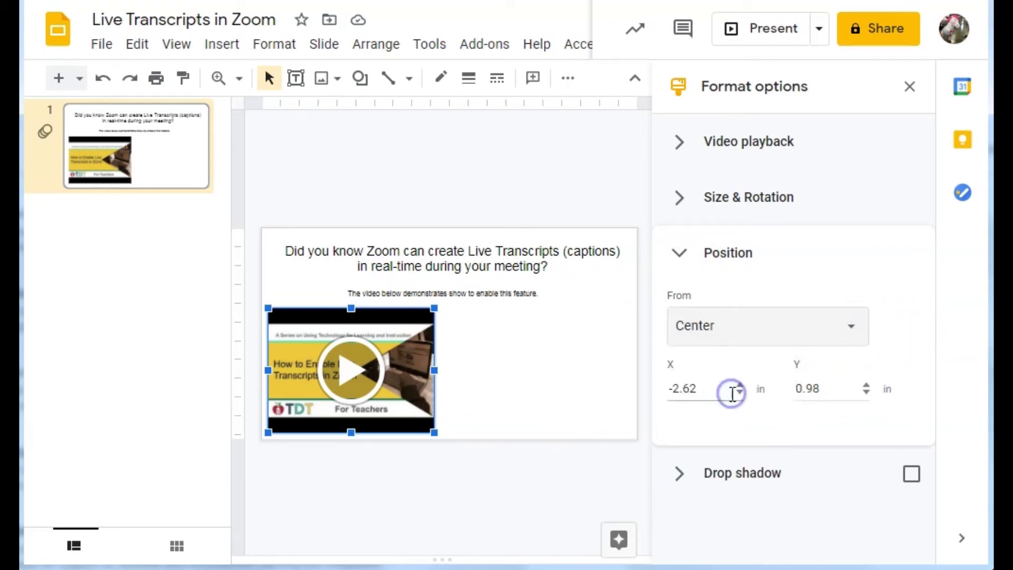
left_click(851, 334)
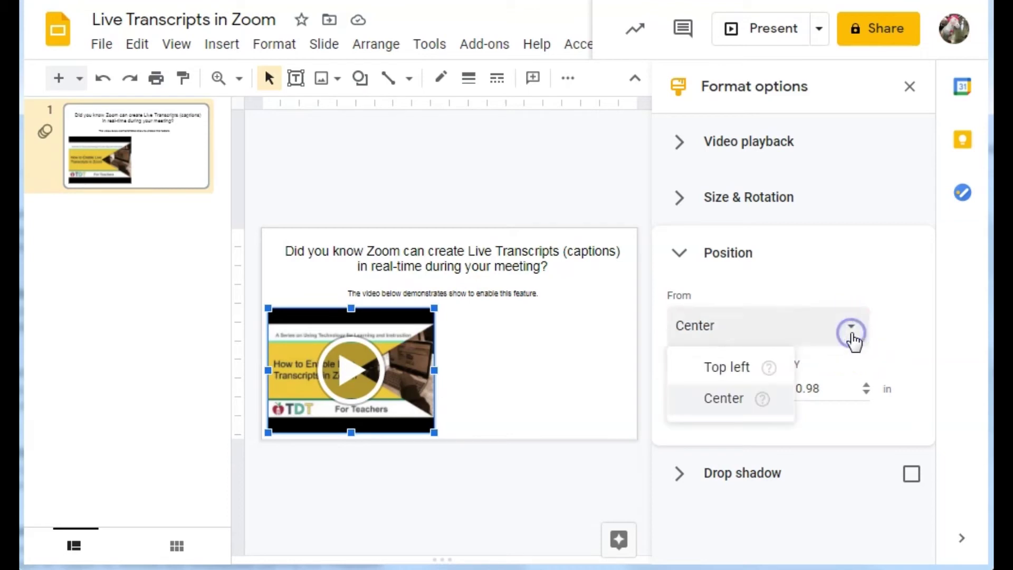
left_click(739, 368)
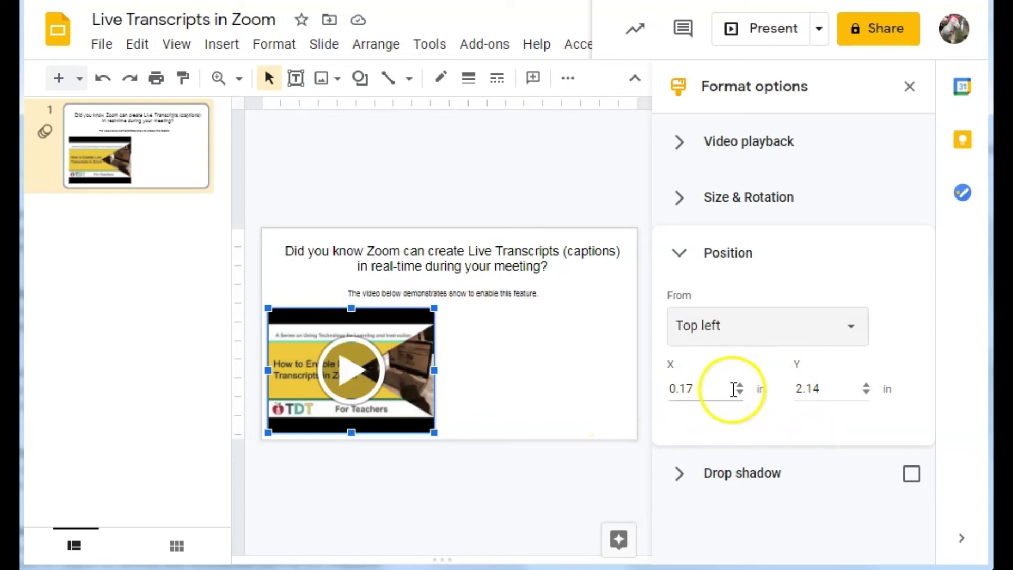
left_click_drag(740, 388, 740, 388)
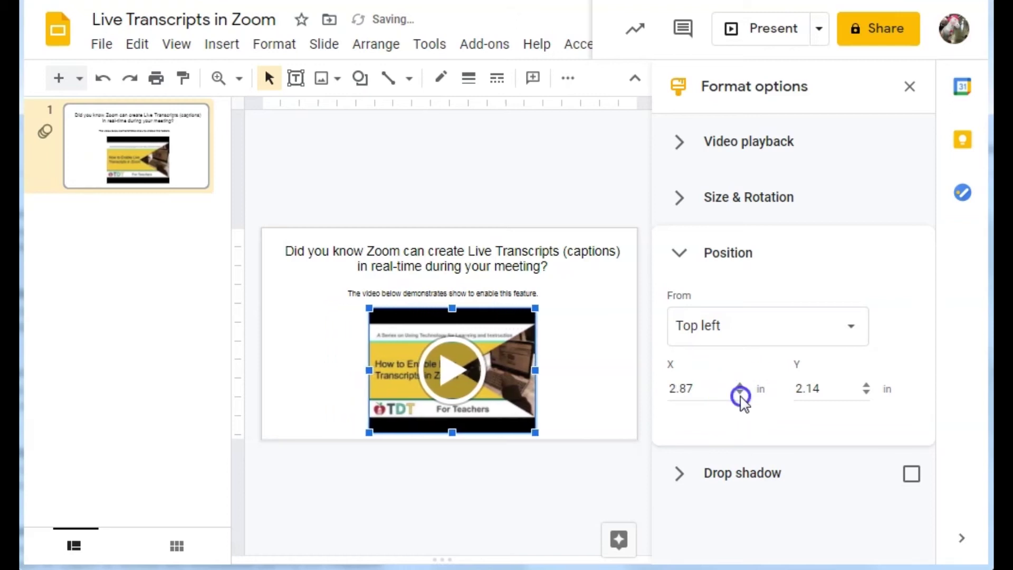
left_click(740, 393)
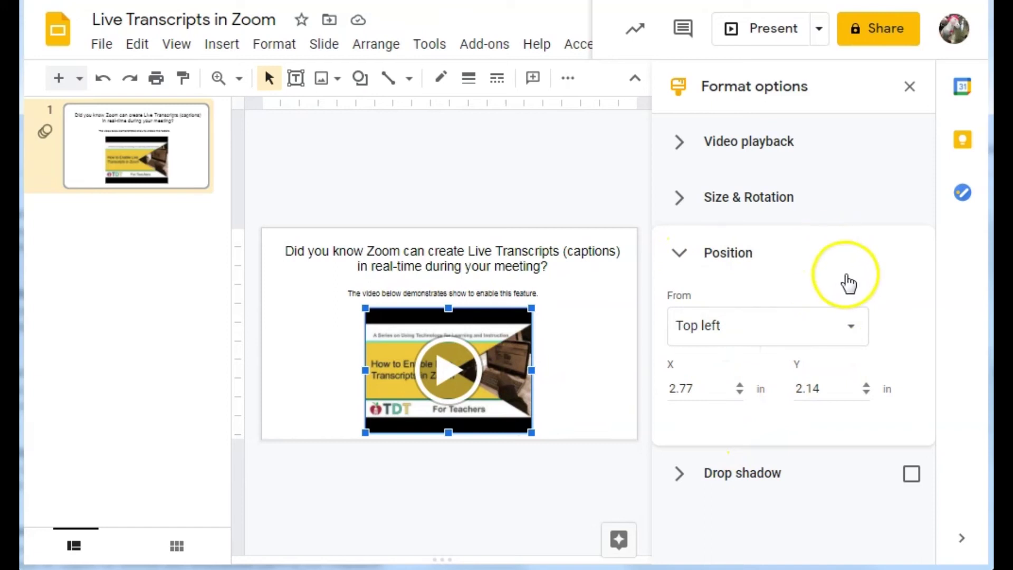
Add a drop shadow to the video, pushed farther out at a 110° angle.
left_click(682, 257)
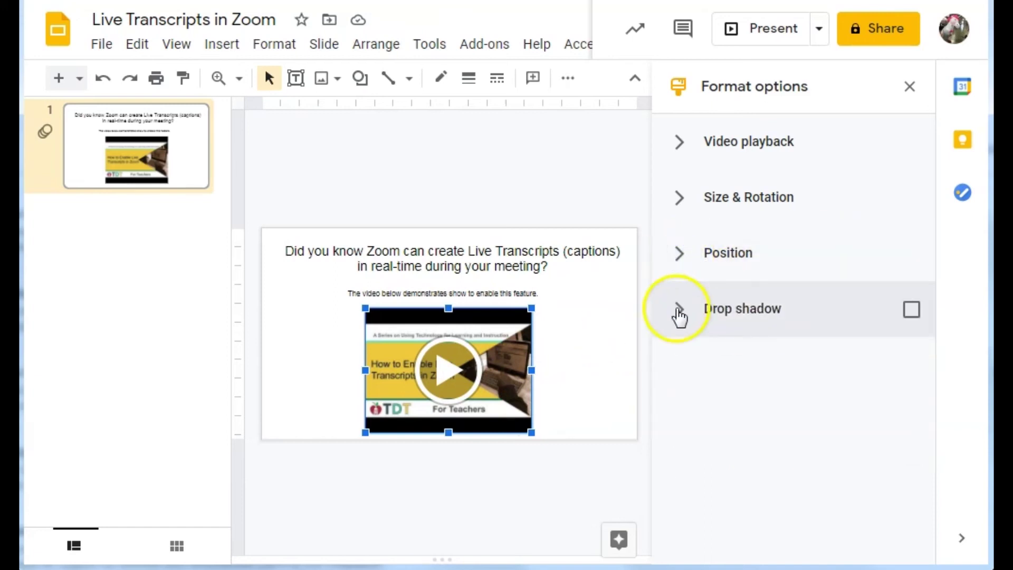
left_click(678, 311)
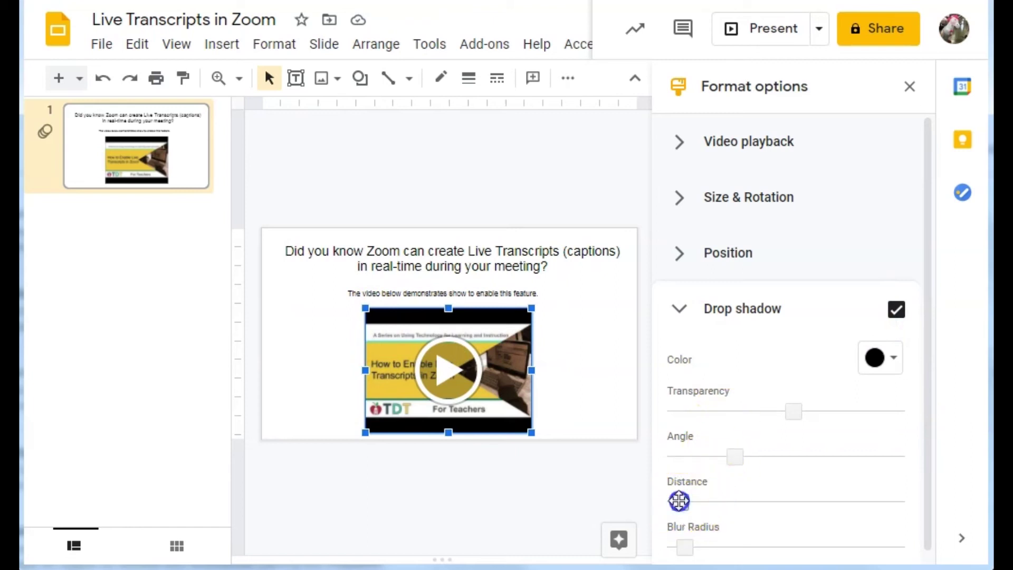
left_click_drag(683, 501, 712, 501)
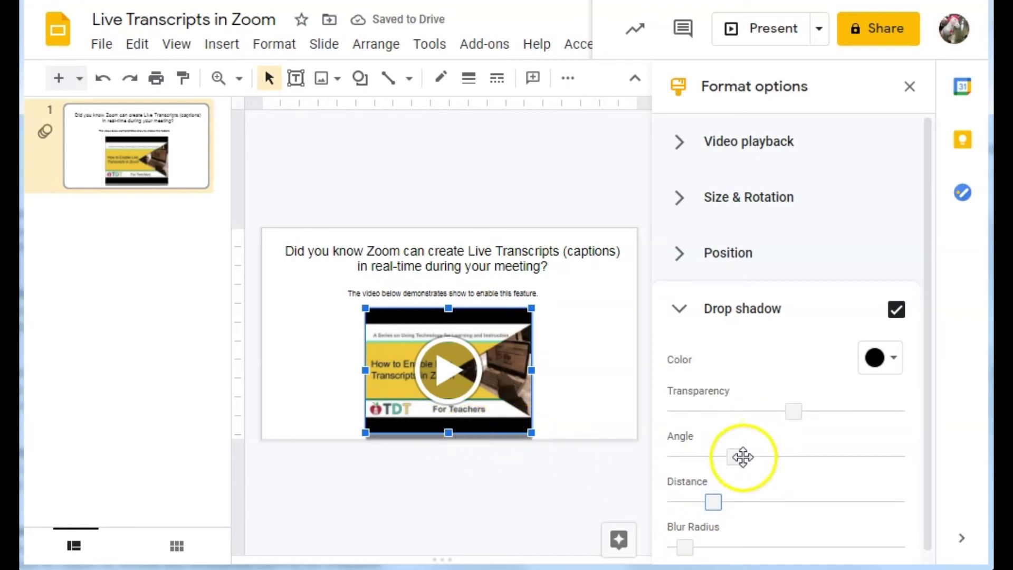
mouse_move(739, 458)
left_mouse_down()
mouse_move(785, 457)
mouse_move(737, 457)
mouse_move(755, 457)
mouse_move(714, 477)
mouse_move(767, 461)
mouse_move(695, 467)
mouse_move(756, 459)
left_mouse_up()
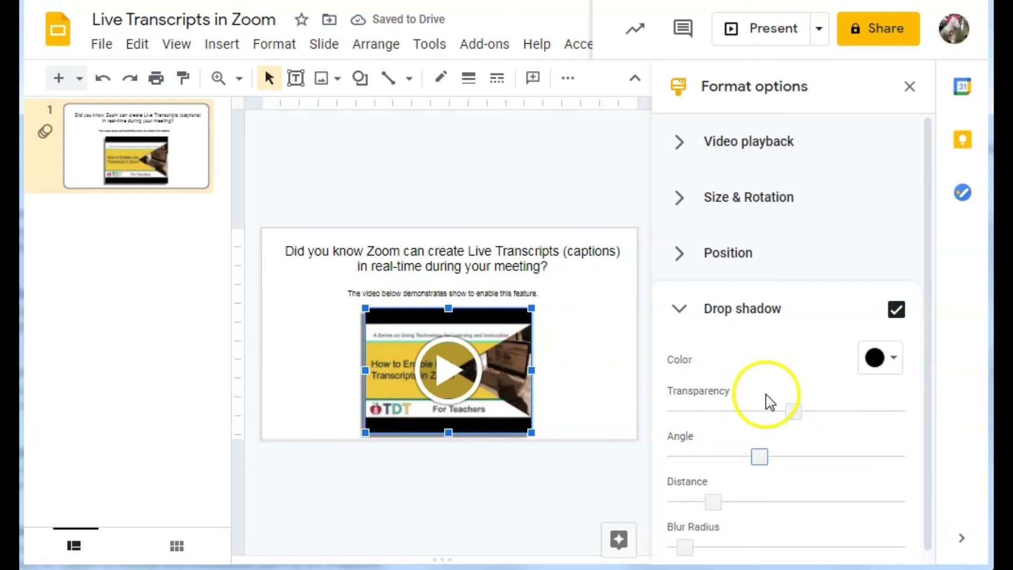
Make the shadow dark grey instead of magenta, with a blur radius of 12.
scroll(818, 393, "down", 1)
left_click(901, 352)
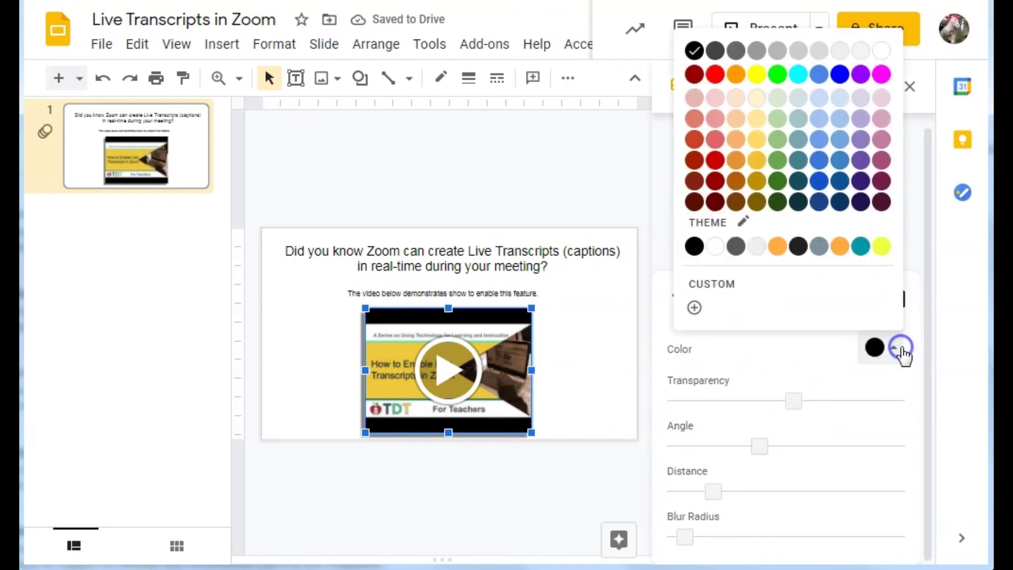
left_click(882, 74)
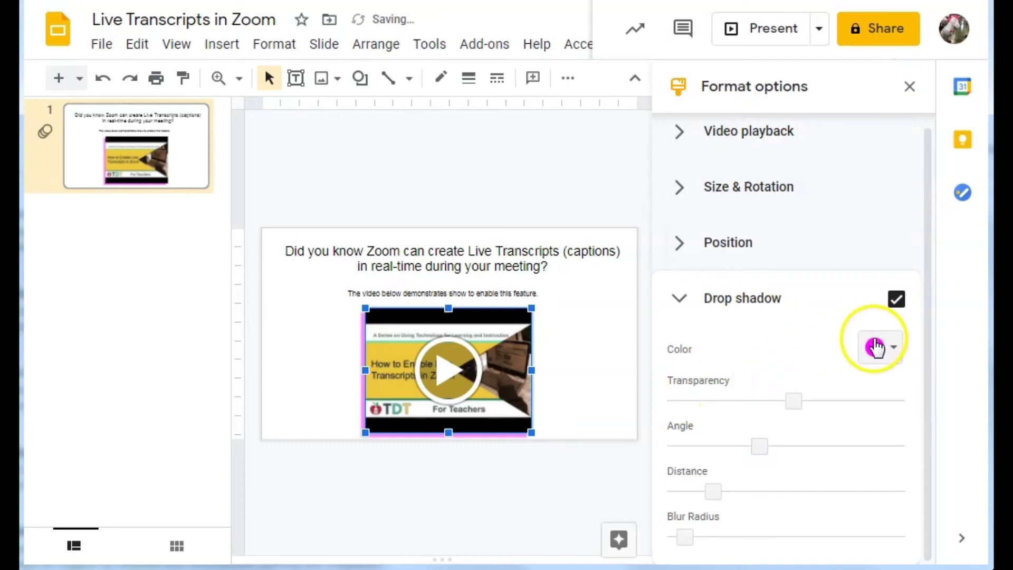
left_click(894, 352)
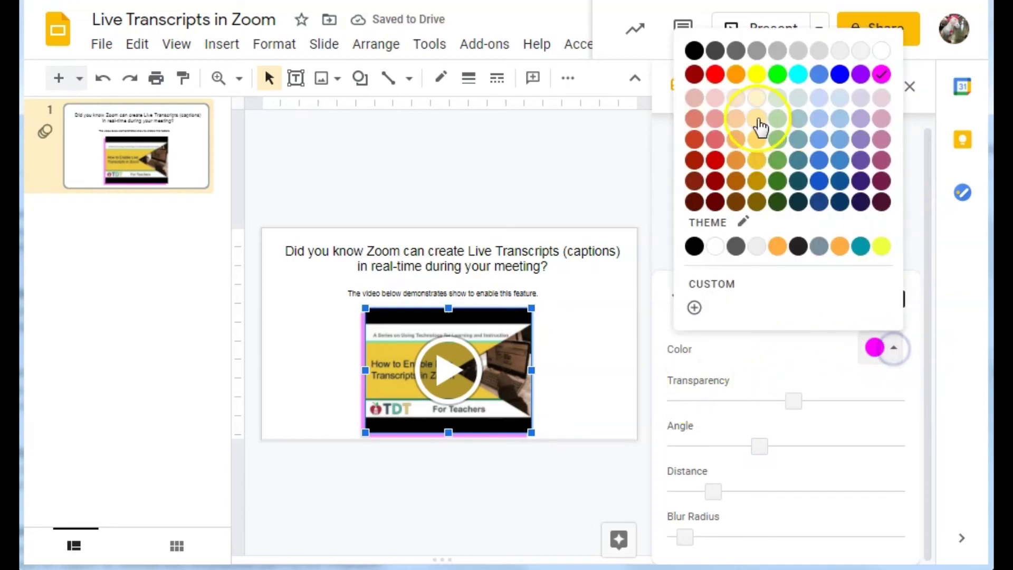
left_click(740, 51)
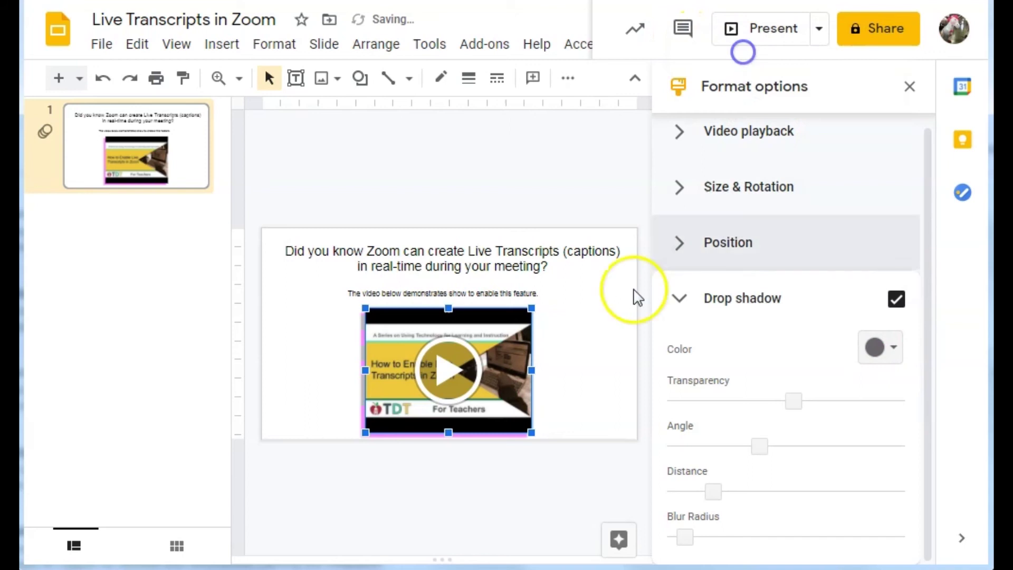
left_click(685, 541)
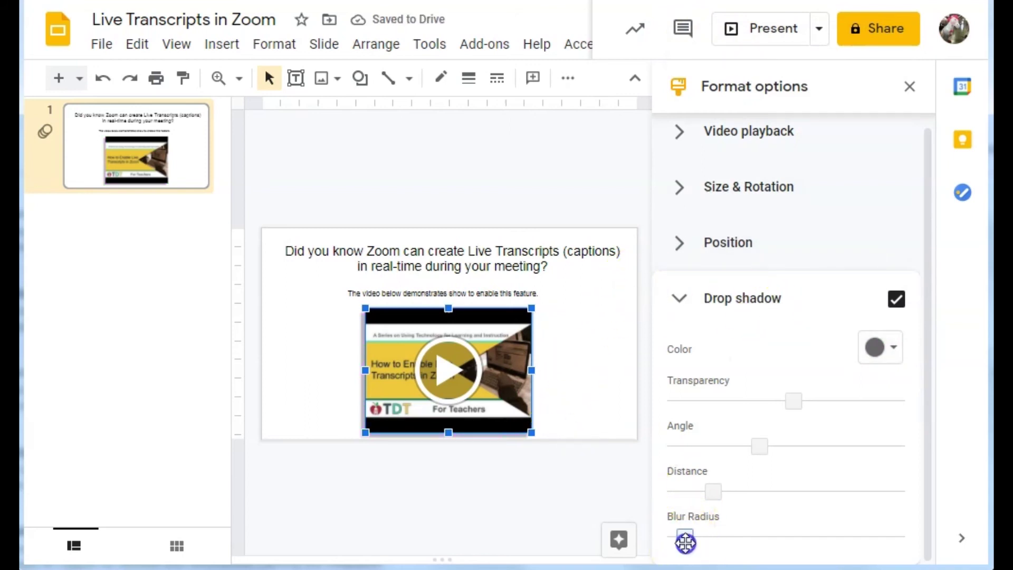
mouse_move(685, 541)
left_mouse_down()
mouse_move(704, 539)
mouse_move(673, 537)
left_mouse_up()
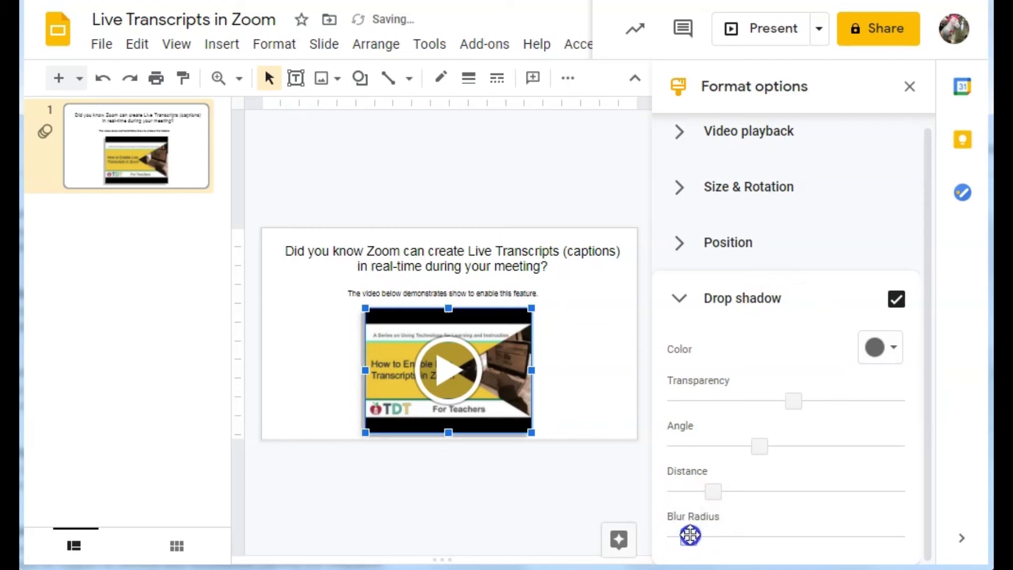
Collapse Drop shadow, show the 00:05–02:18 playback settings, and open the File menu.
left_click(678, 305)
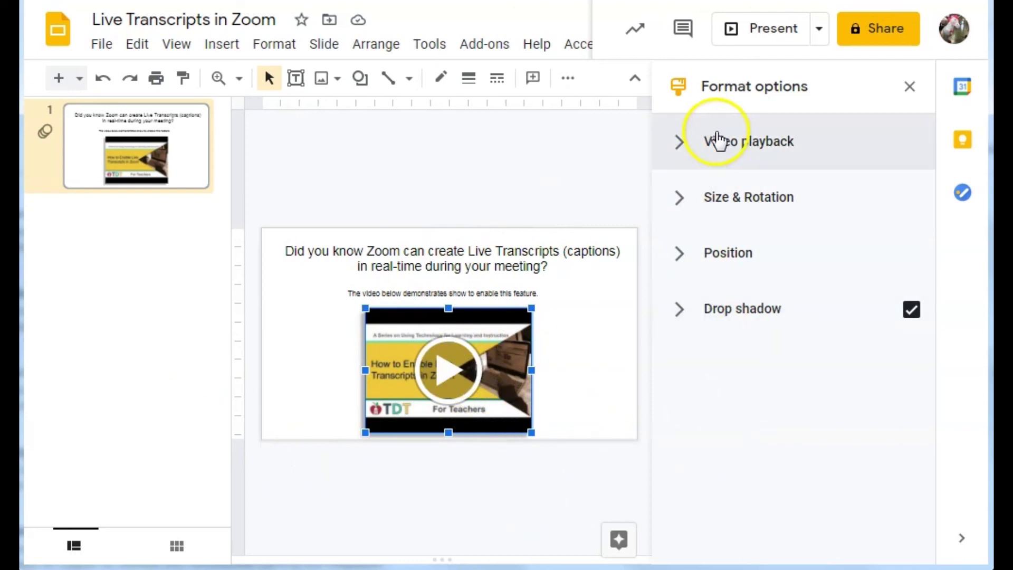
left_click(675, 156)
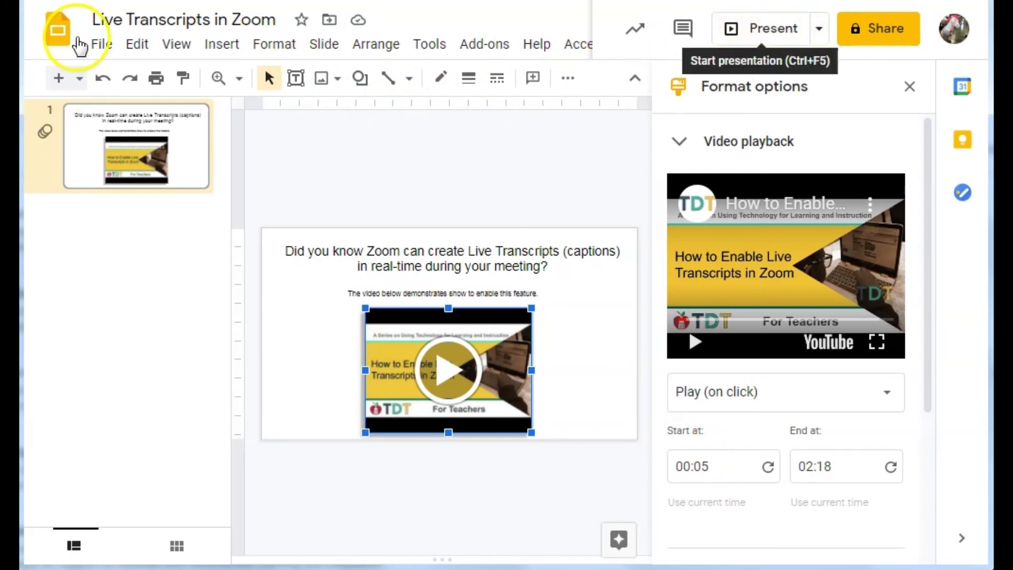
left_click(100, 46)
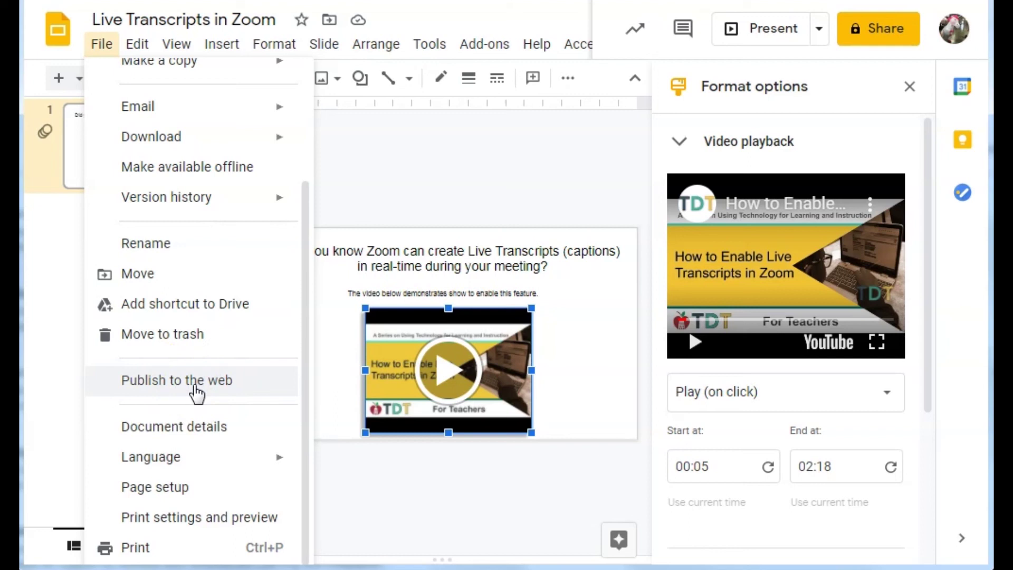
Publish to the web with auto-advance back at every 3 seconds (default), after trying 10 seconds.
left_click(197, 393)
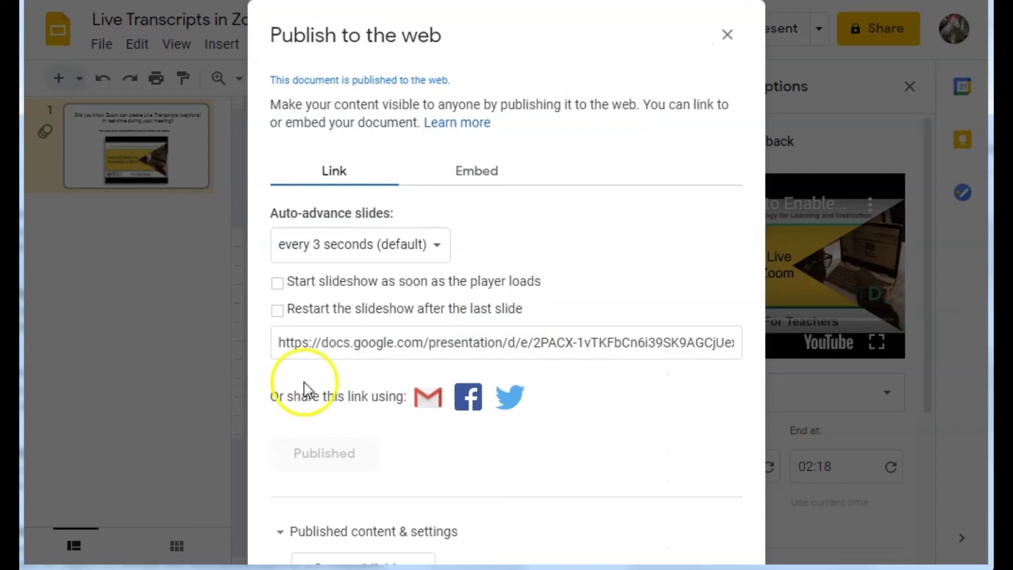
left_click(477, 171)
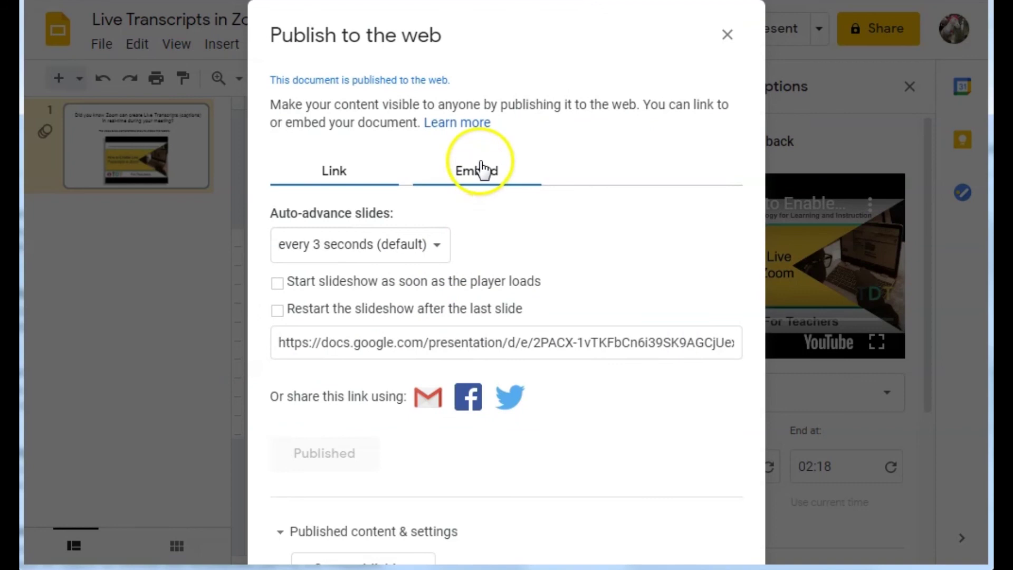
left_click(436, 246)
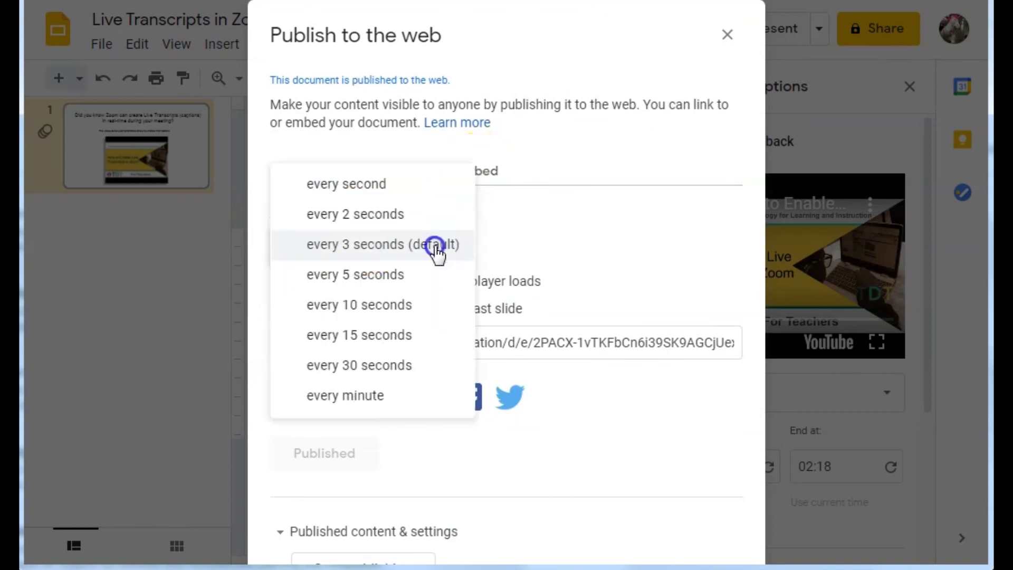
left_click(385, 303)
left_click(391, 256)
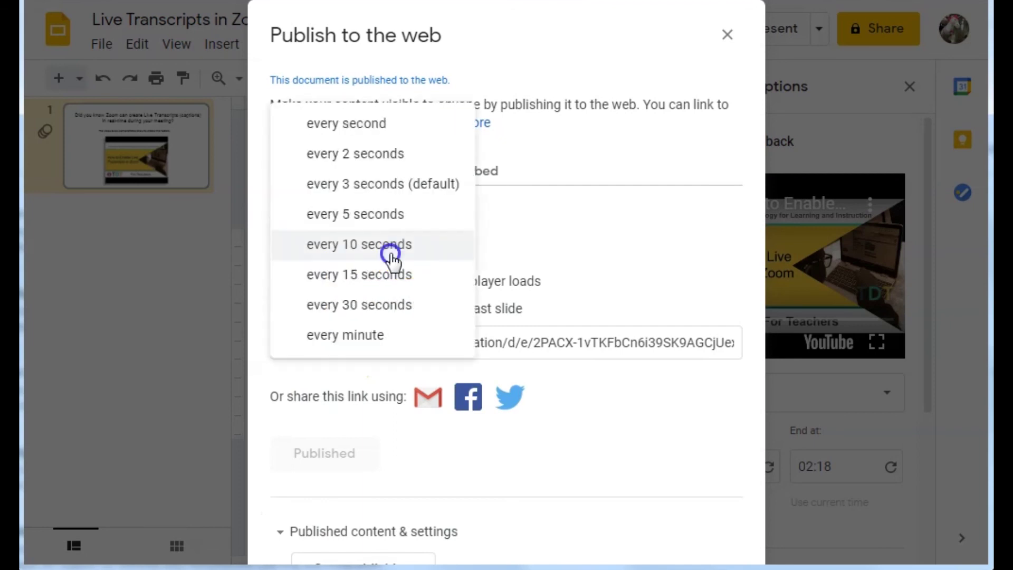
left_click(369, 184)
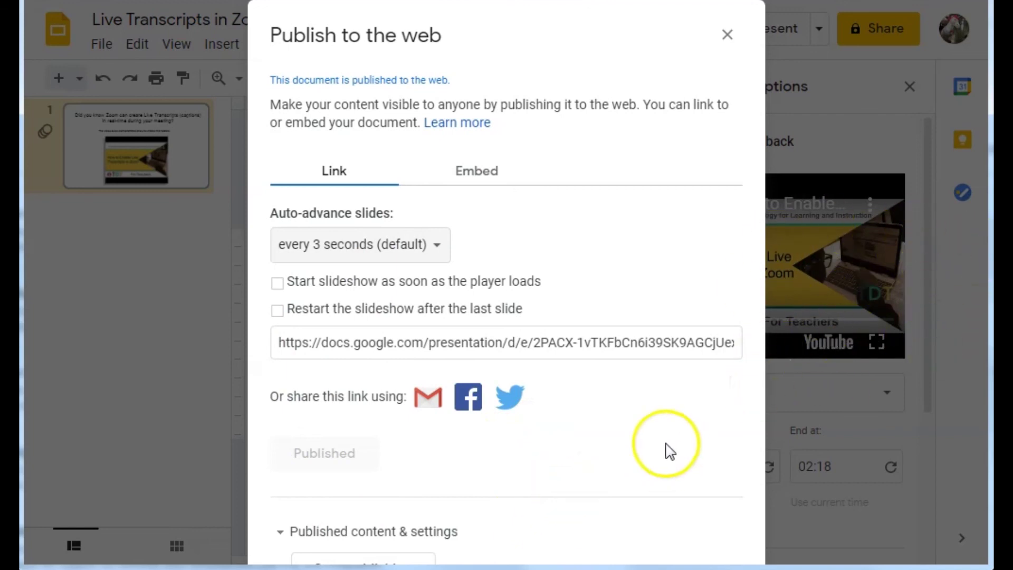
Select the Medium (960x569) iframe embed code on the Embed tab for copying.
left_click(477, 172)
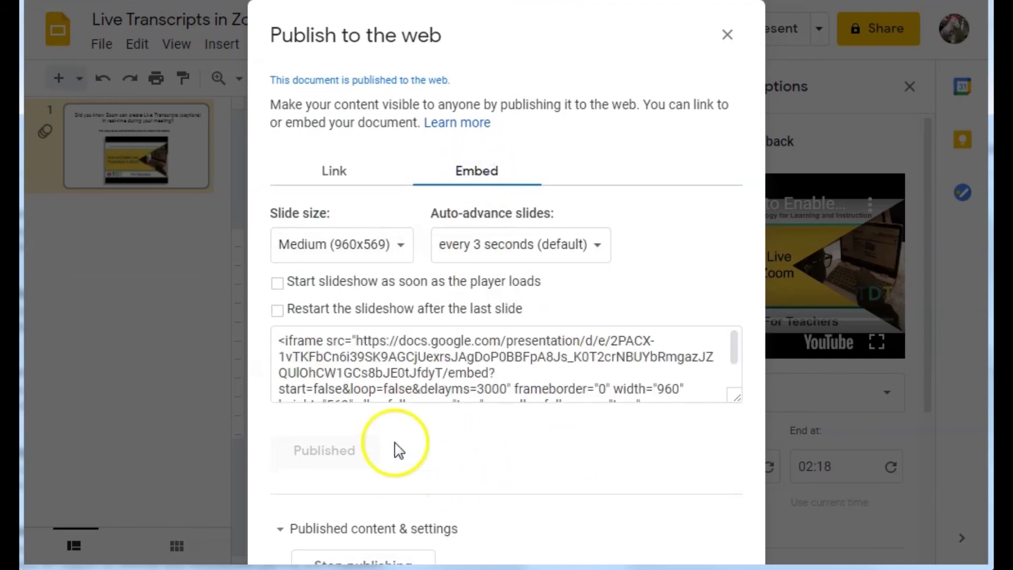
left_click(276, 346)
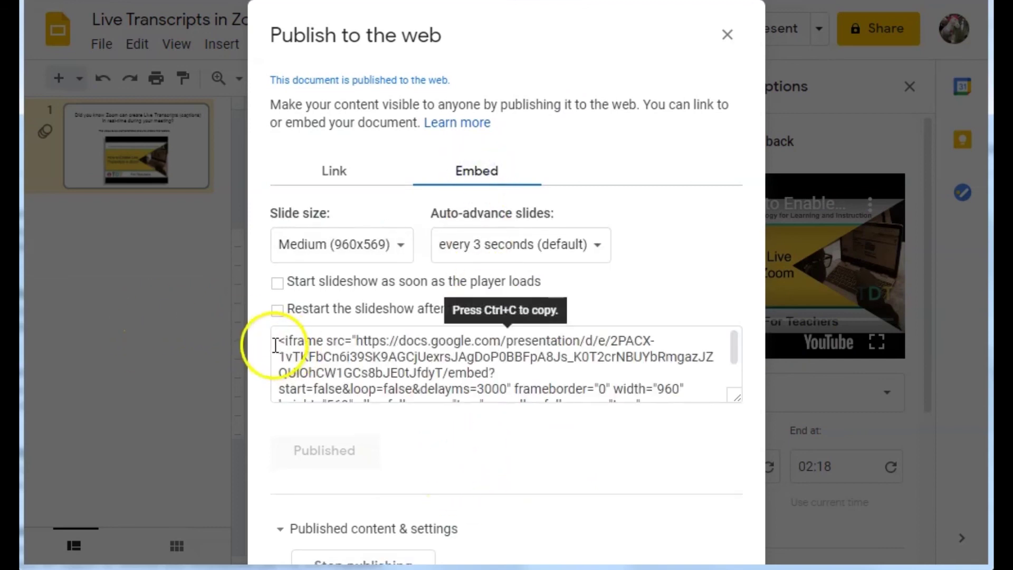
left_click(275, 346)
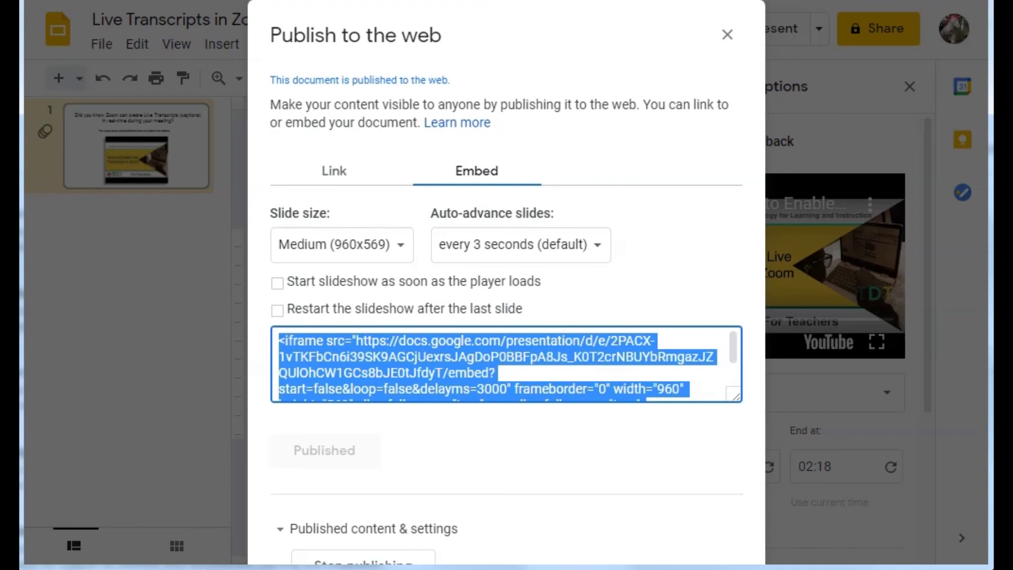
left_click(565, 373)
scroll(565, 377, "down", 1)
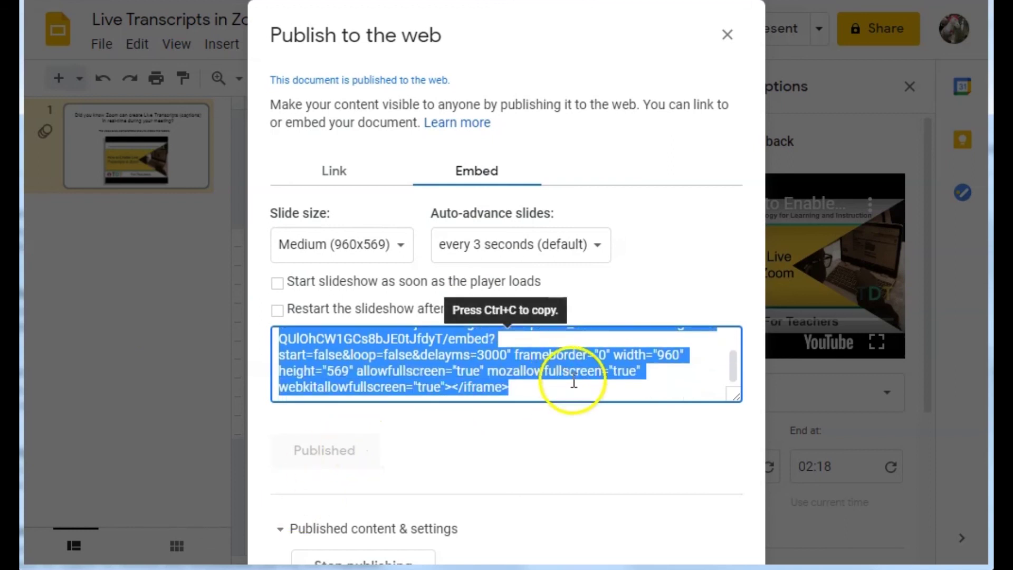